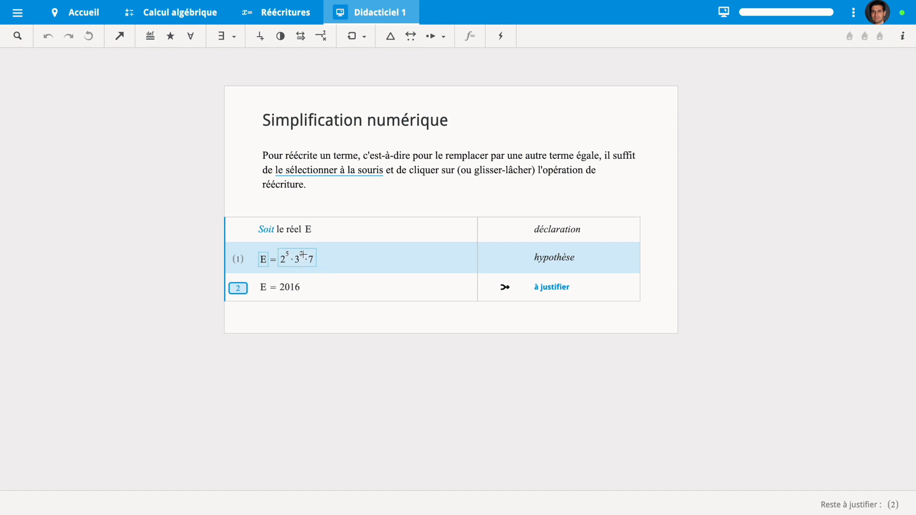
Justify E = 2016 by applying Simplification numérique to the product 2⁵·3²·7 in line 1
left_click_drag(280, 251, 313, 258)
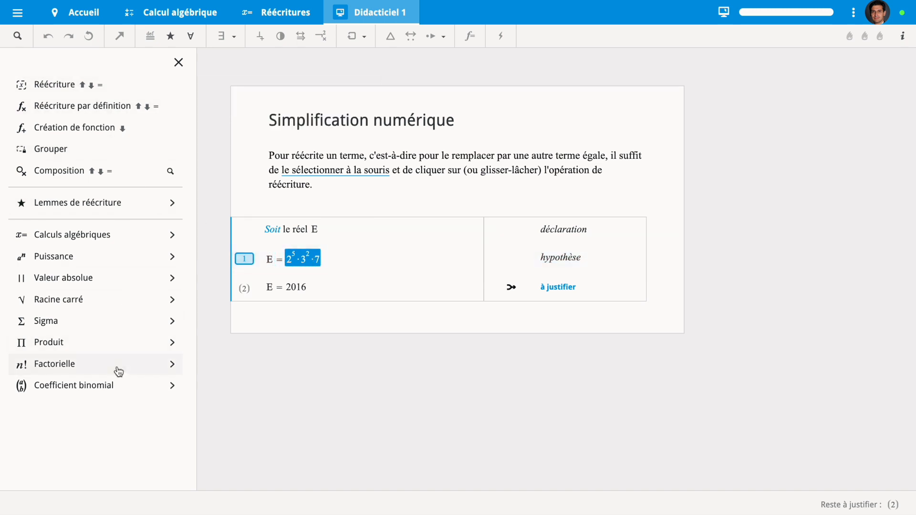
mouse_move(131, 78)
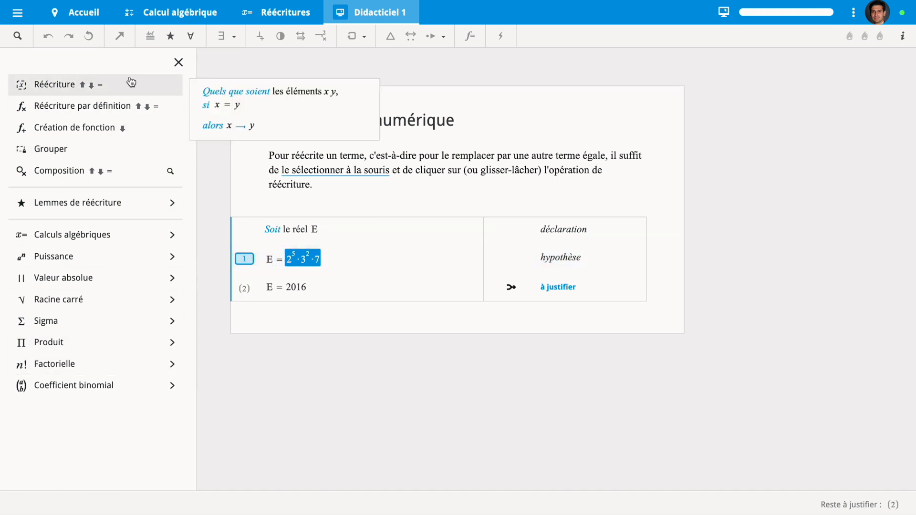
left_click(121, 237)
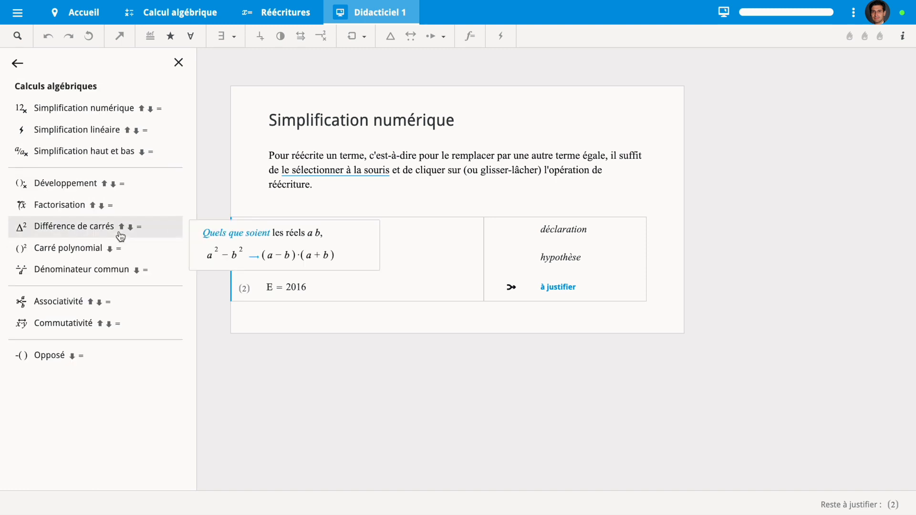
left_click(74, 114)
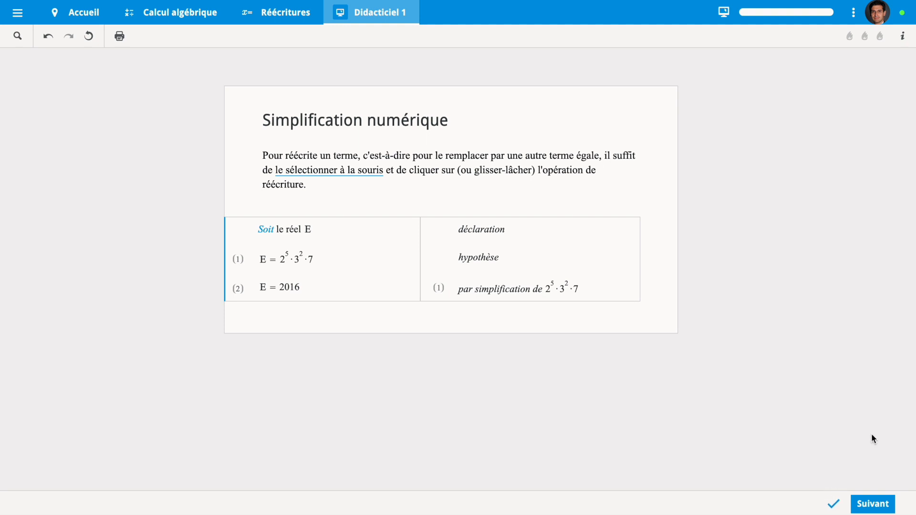
Go to Didacticiel 2, skip its introduction, and justify E = x by applying Simplification haut et bas to the fraction in line 1
left_click(869, 505)
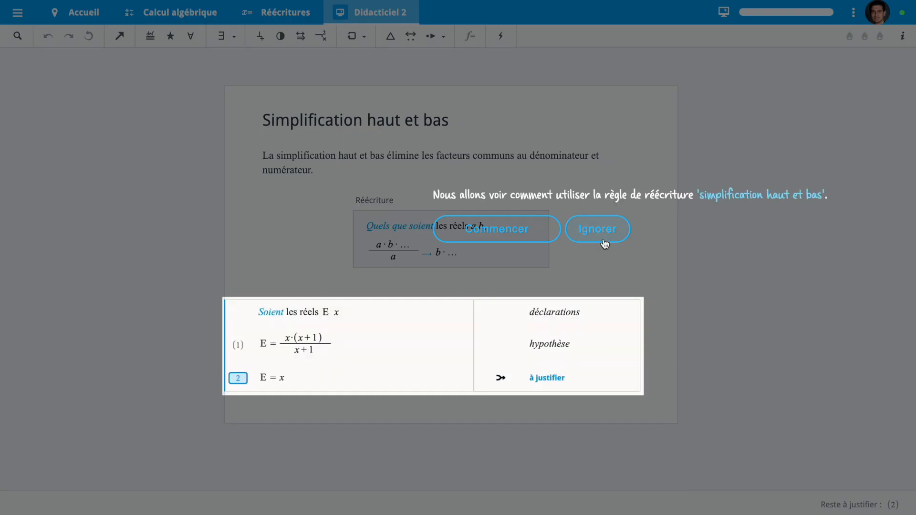
left_click(599, 230)
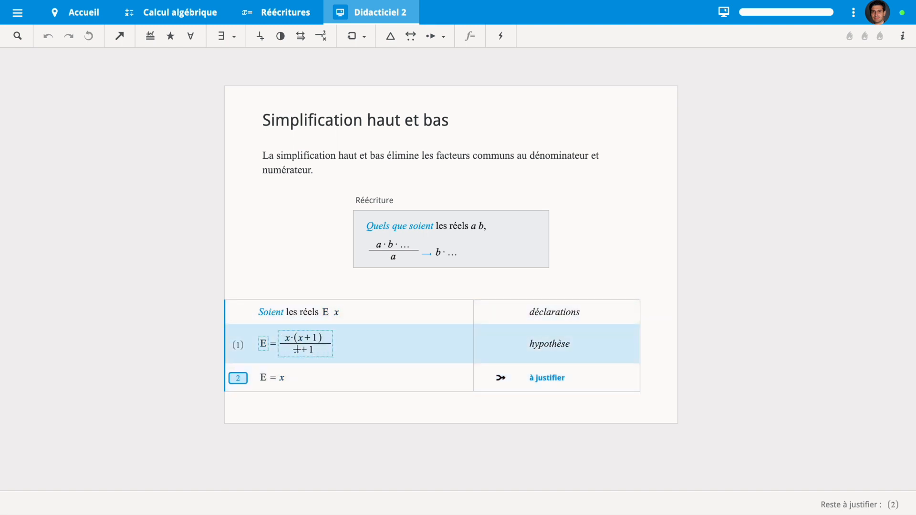
left_click(305, 350)
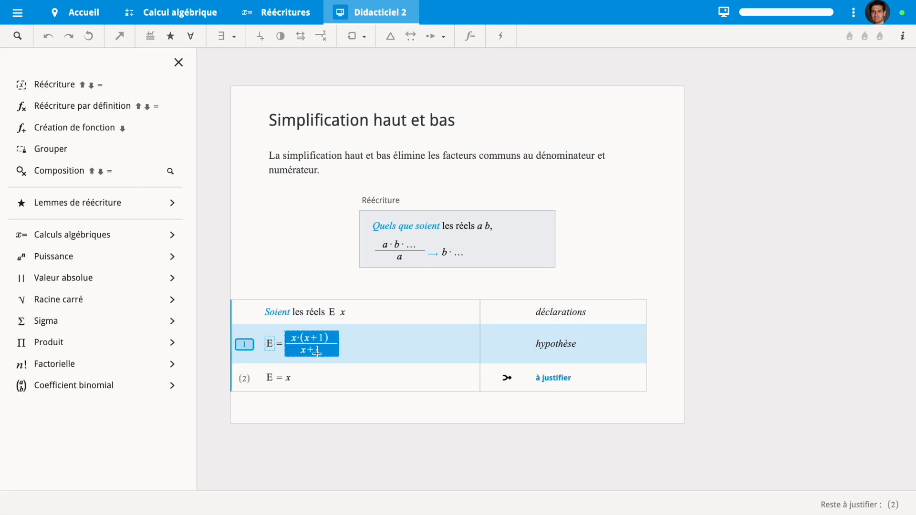
left_click(102, 235)
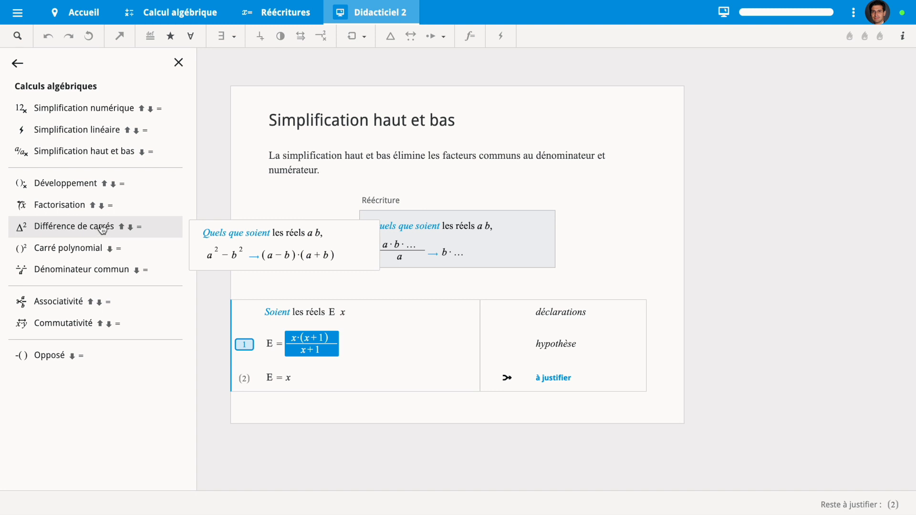
left_click(89, 153)
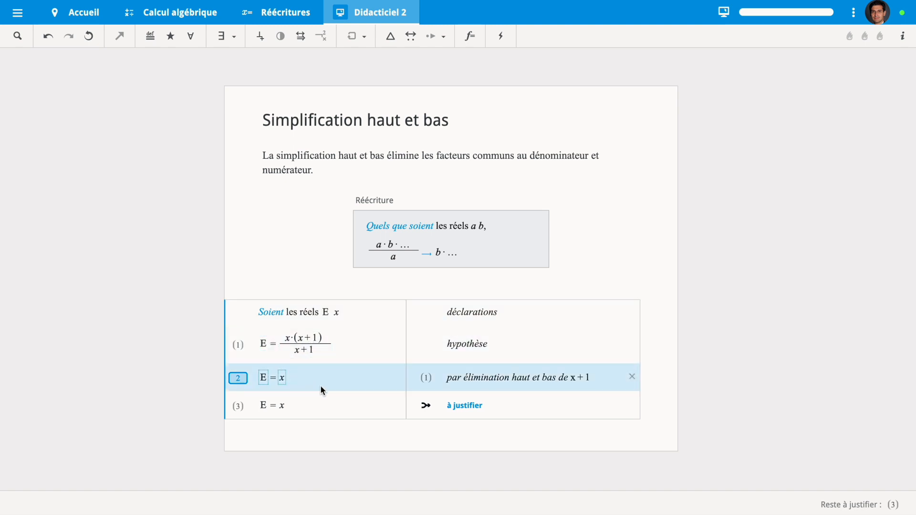
left_click(431, 410)
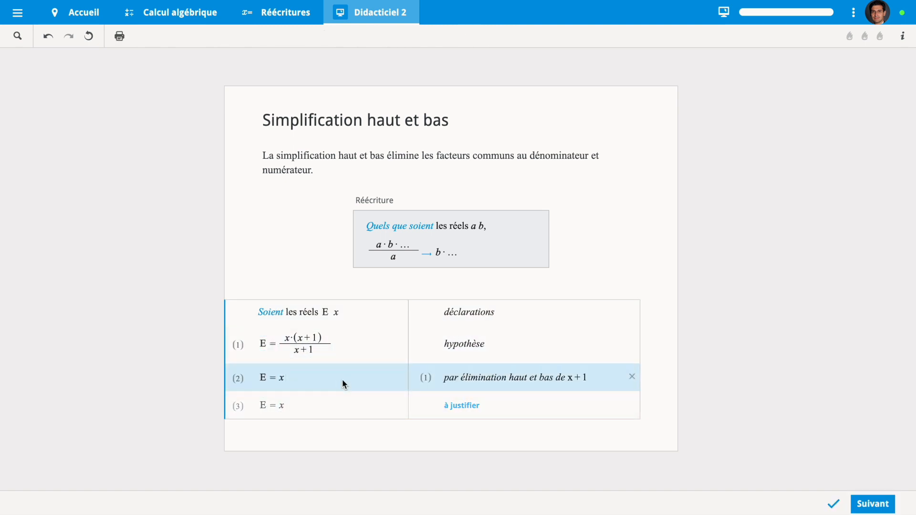
Go to Didacticiel 3, skip its introduction, and put the sum of fractions in line 1 over a common denominator with Dénominateur commun
left_click(873, 504)
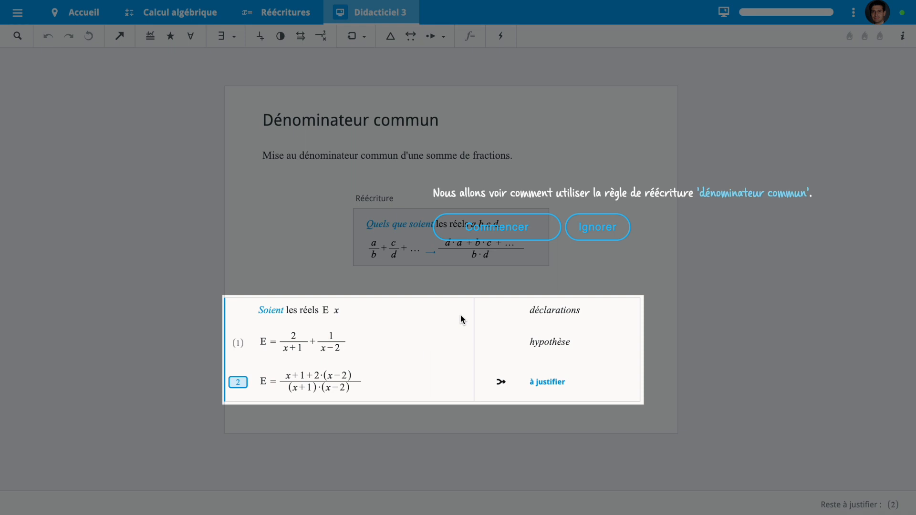
left_click(602, 222)
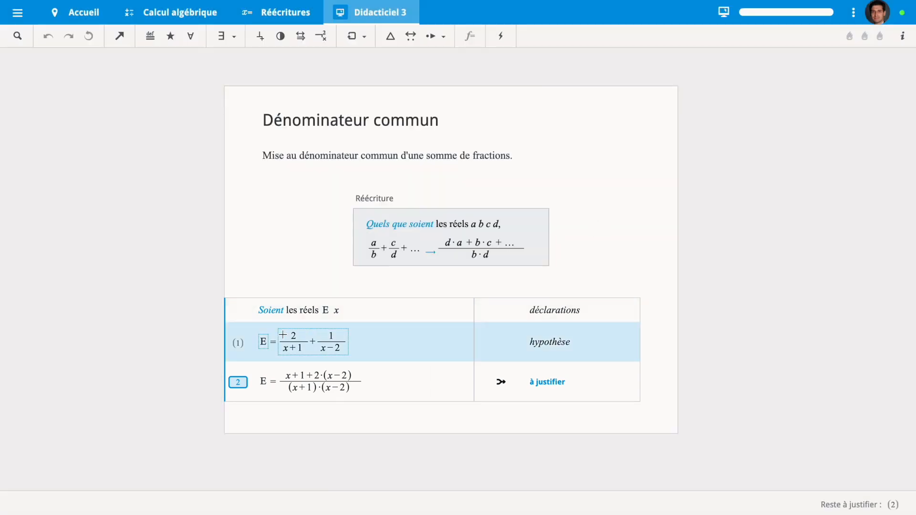
left_click(324, 349)
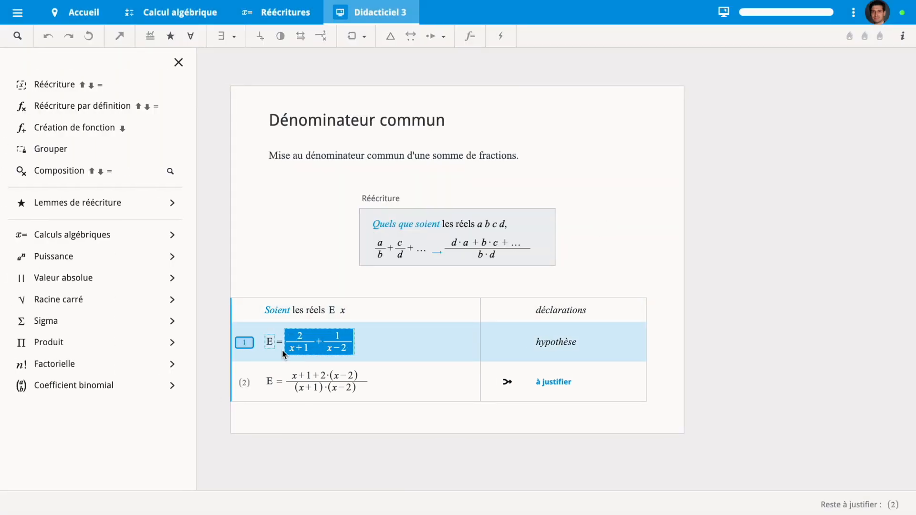
left_click(143, 234)
mouse_move(130, 191)
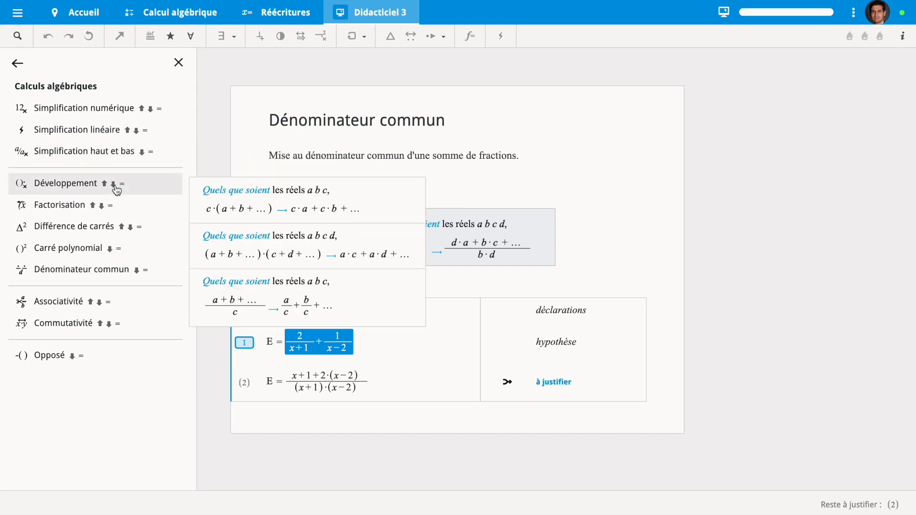
mouse_move(99, 277)
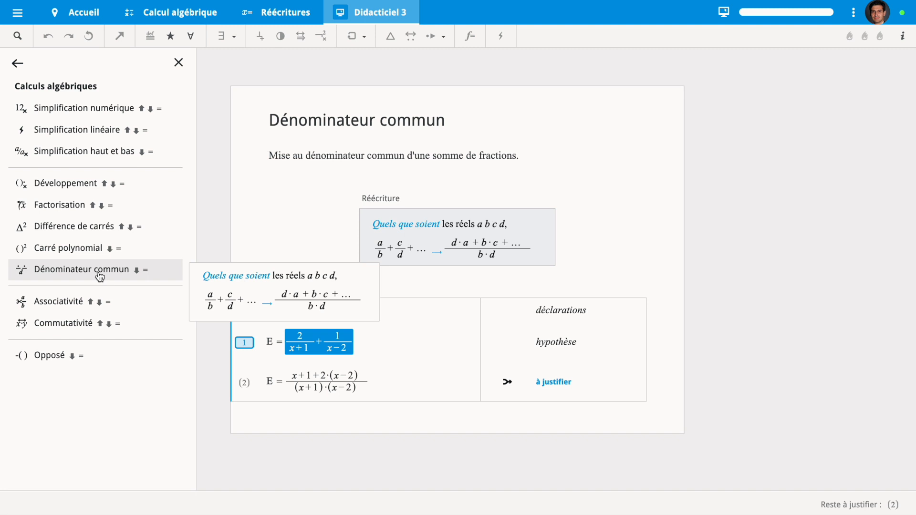
left_click(99, 271)
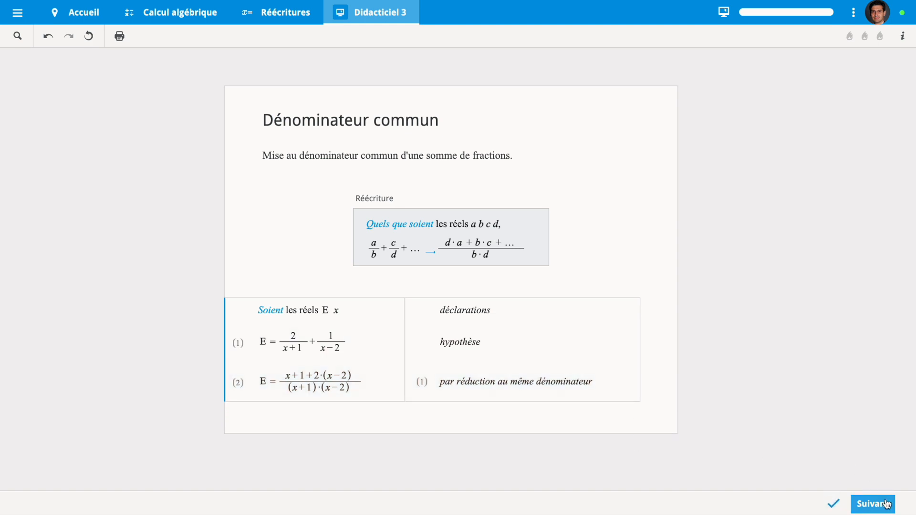
Go to Didacticiel 4, skip its introduction, and start the Commutativité rewrite on the product (x+3)·(x+2)·(x+1) in line 1
left_click(885, 503)
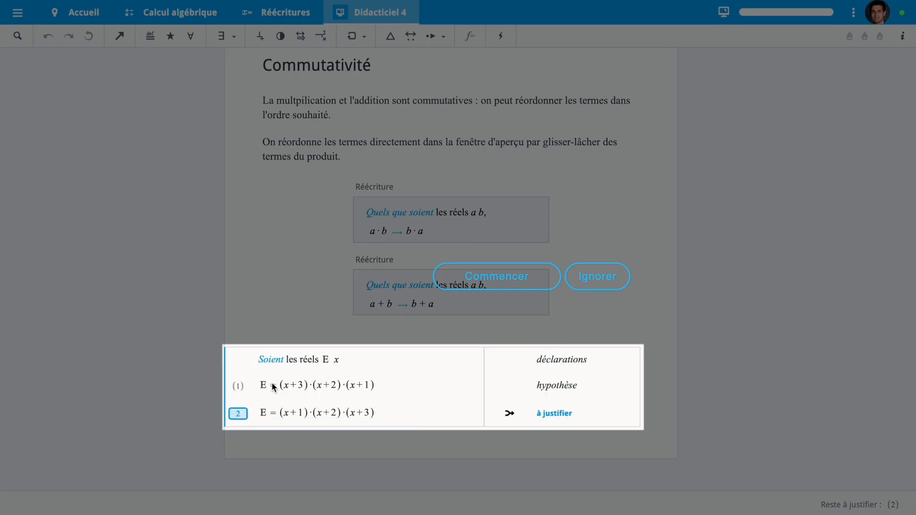
left_click(594, 279)
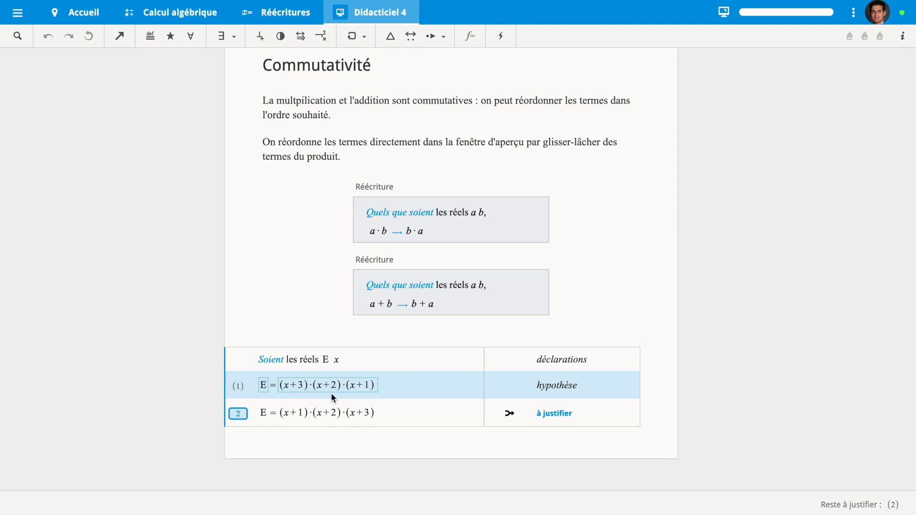
left_click_drag(284, 385, 356, 384)
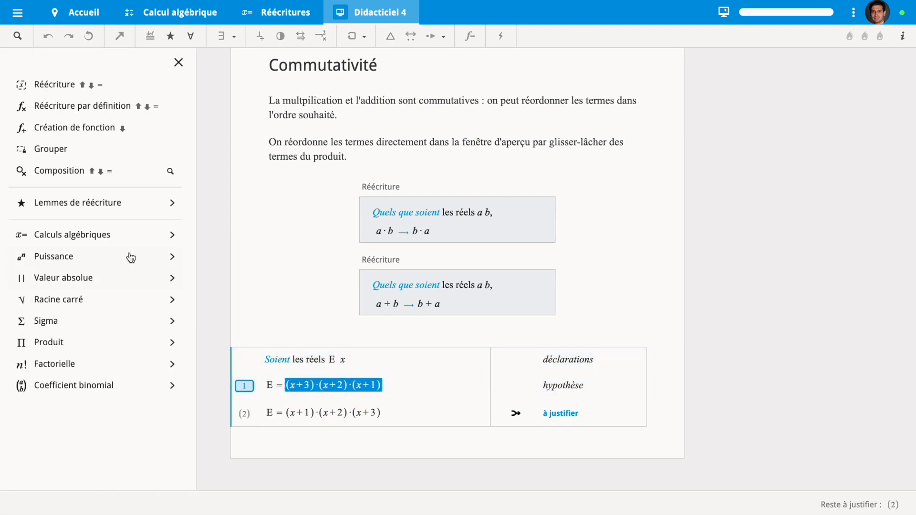
left_click(126, 236)
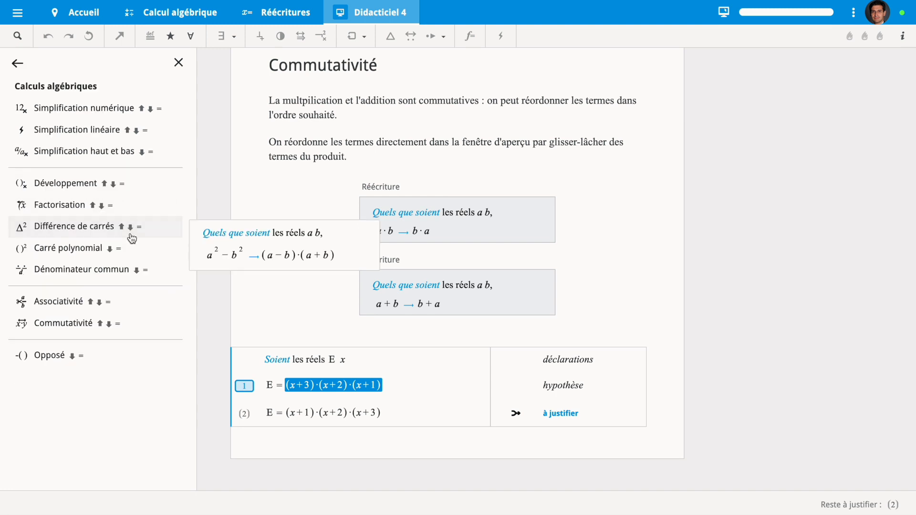
mouse_move(81, 330)
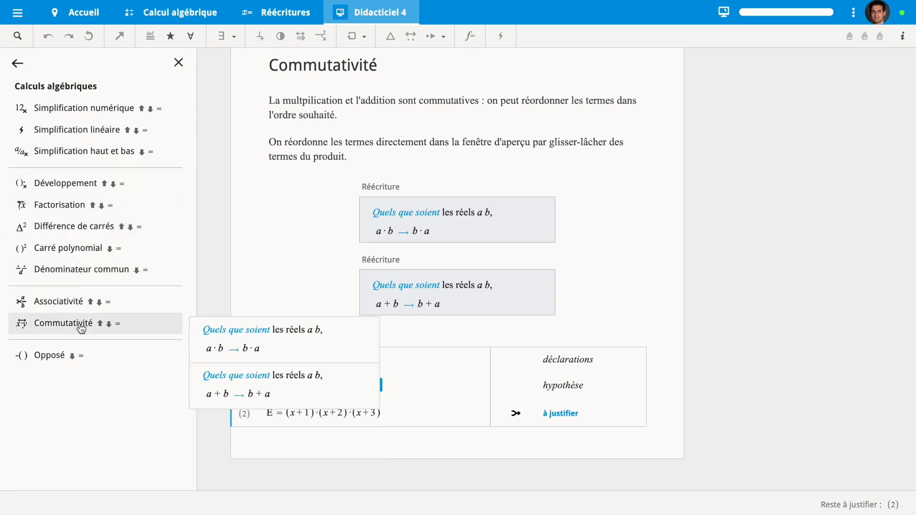
left_click(82, 329)
Reorder the factors to (x+1)·(x+2)·(x+3), apply the deduction, and use it to justify the final line
left_click_drag(559, 264, 472, 186)
left_click_drag(666, 291, 589, 293)
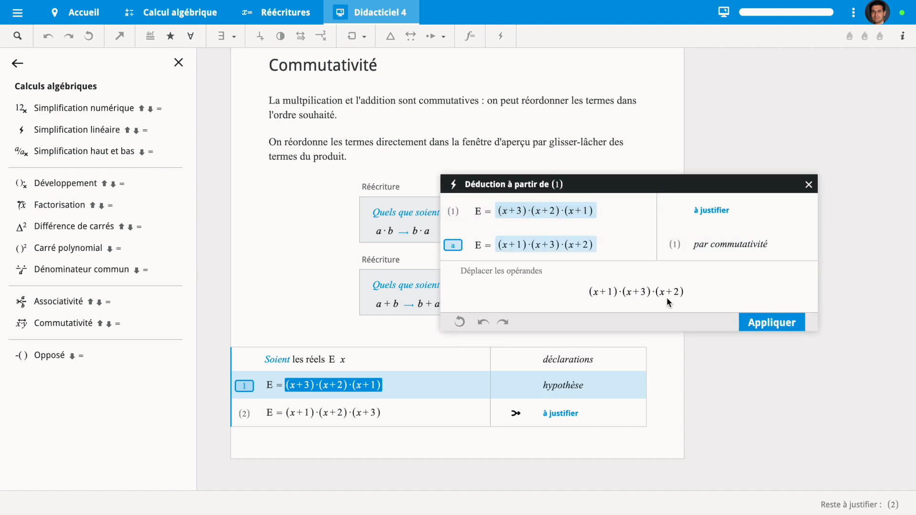
left_click_drag(667, 292, 636, 294)
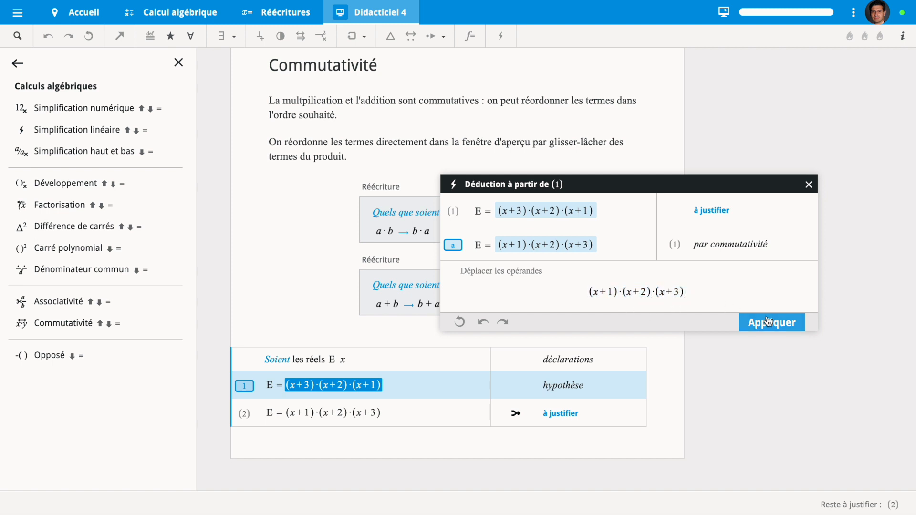
left_click(786, 326)
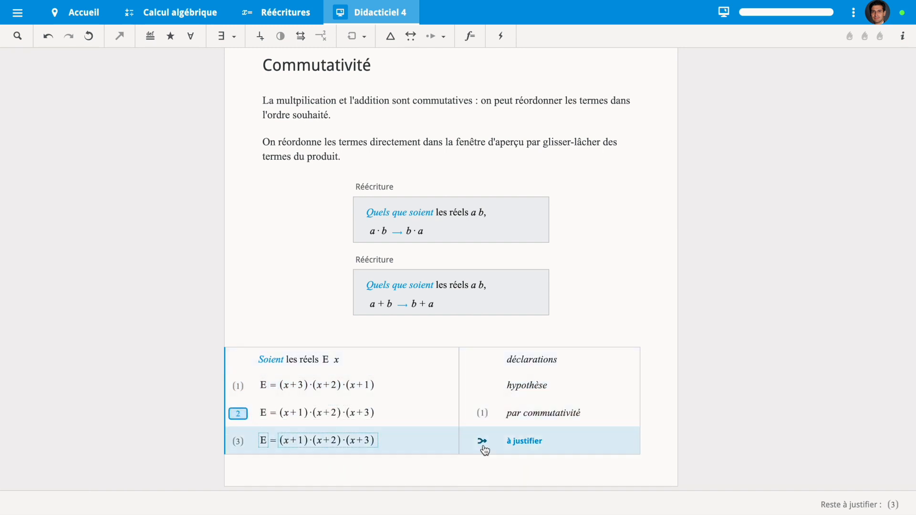
left_click(403, 409)
mouse_move(612, 423)
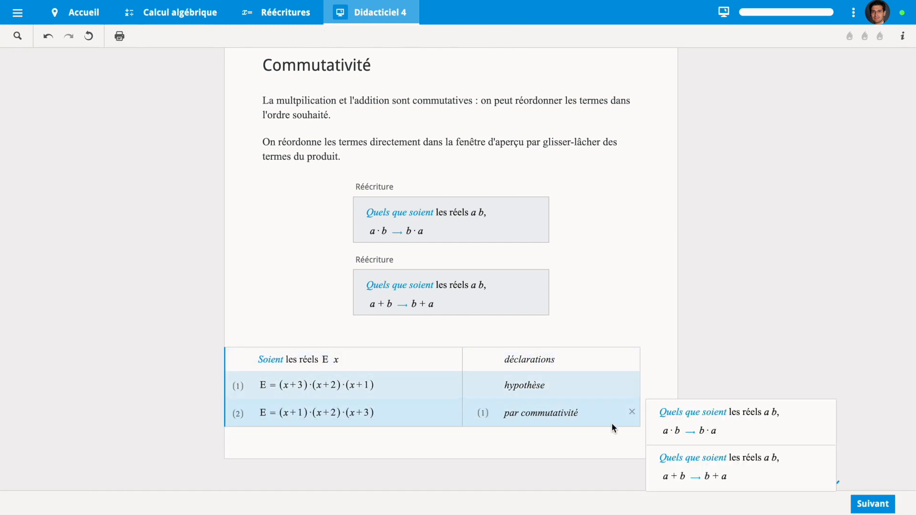
Go to Didacticiel 5, skip its introduction, and start the Associativité rewrite on the fraction 3·x/2 in line 2
left_click(872, 504)
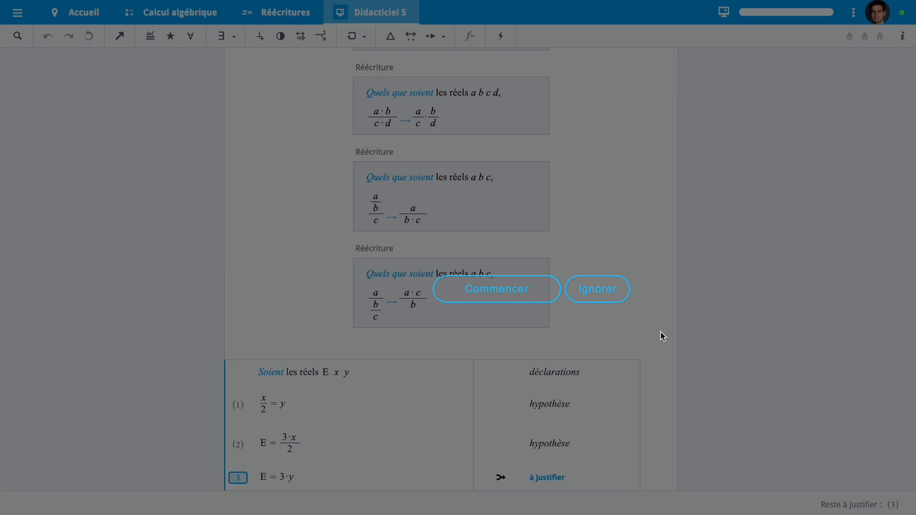
left_click(597, 289)
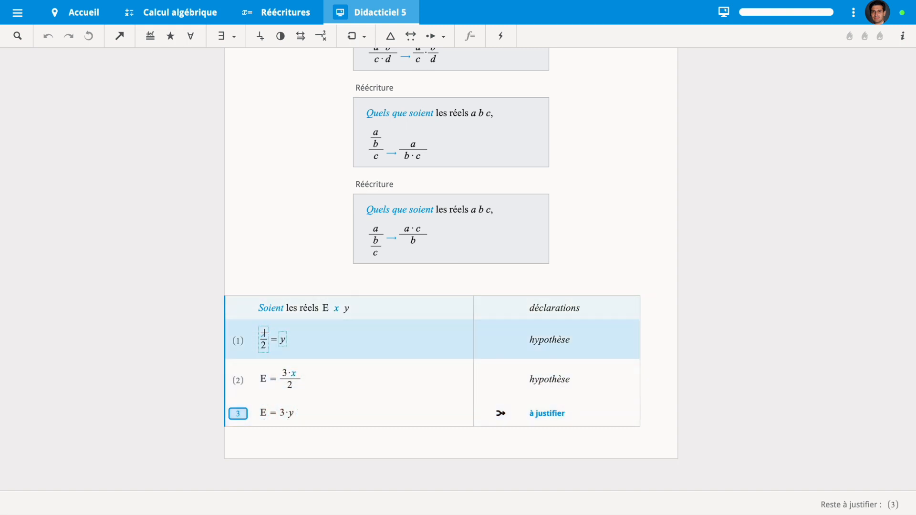
left_click(288, 372)
left_click(294, 382)
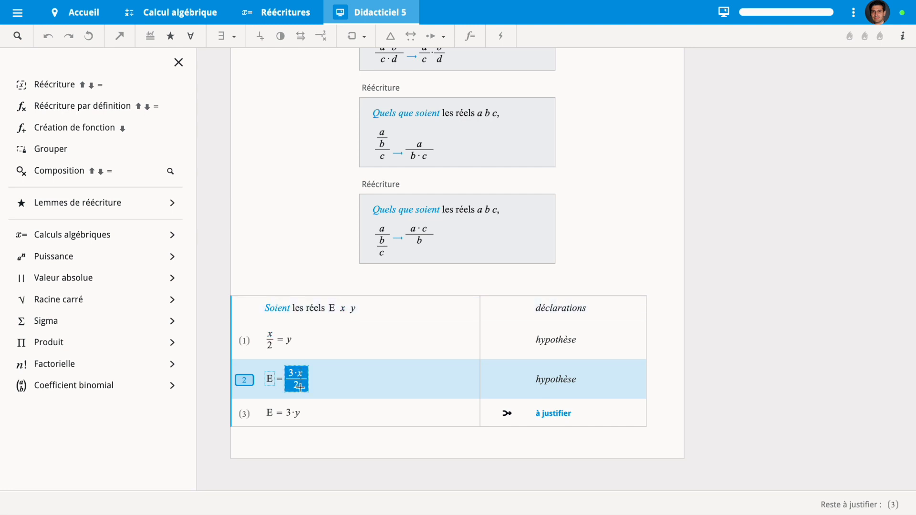
left_click(141, 235)
left_click(80, 306)
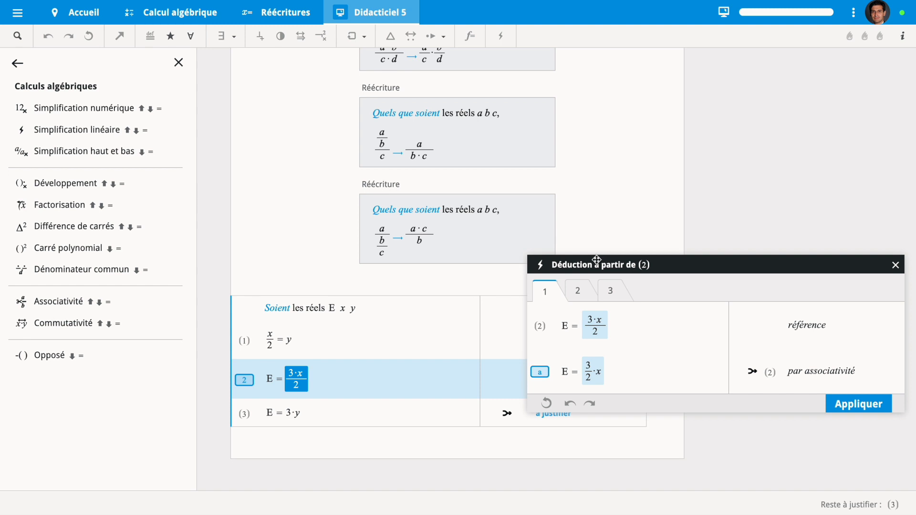
mouse_move(54, 307)
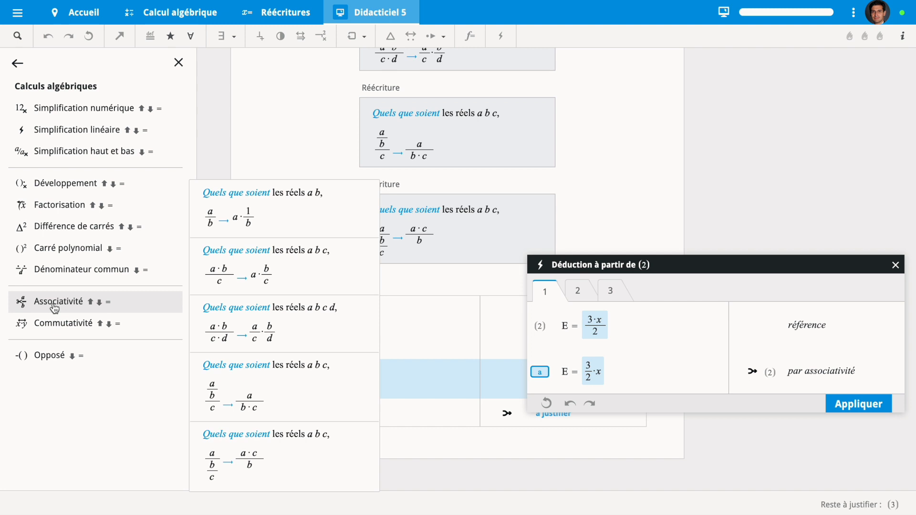
mouse_move(90, 329)
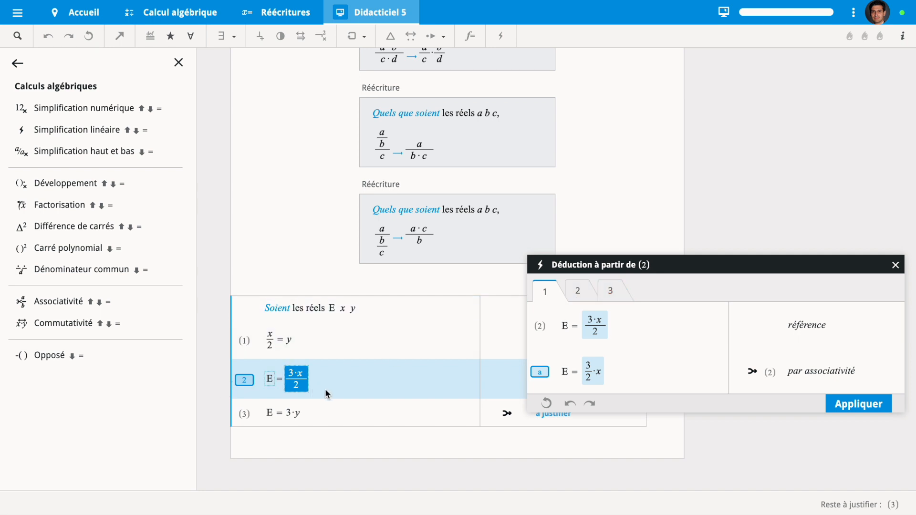
Compare the first two associativity results and apply the second one, E = 3·(x/2)
left_click(577, 291)
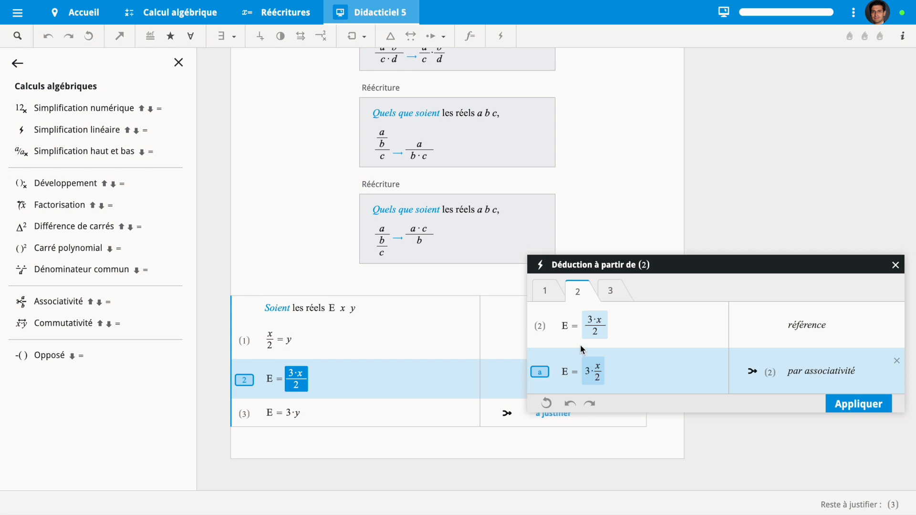
left_click(546, 290)
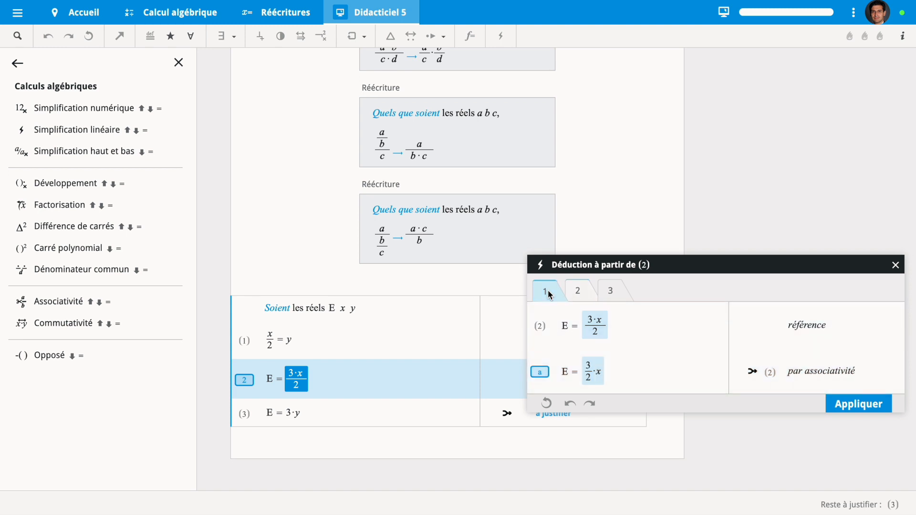
left_click(579, 294)
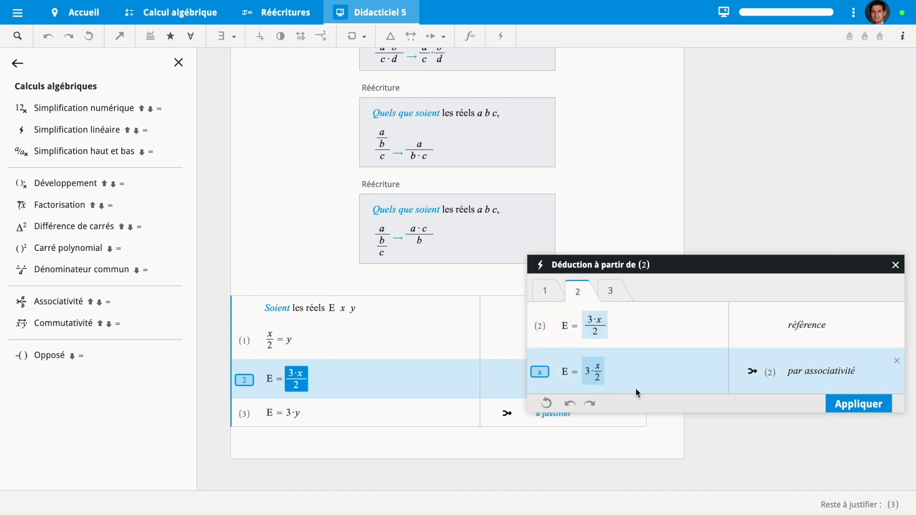
left_click(862, 408)
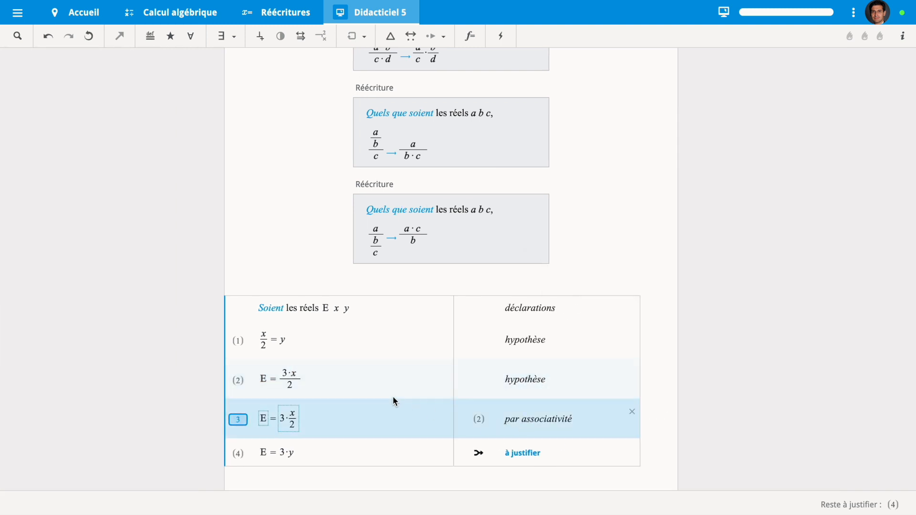
Rewrite x/2 in line 3 as y using line 1, and apply the deduction to justify the final line, E = 3·y
left_click(292, 379)
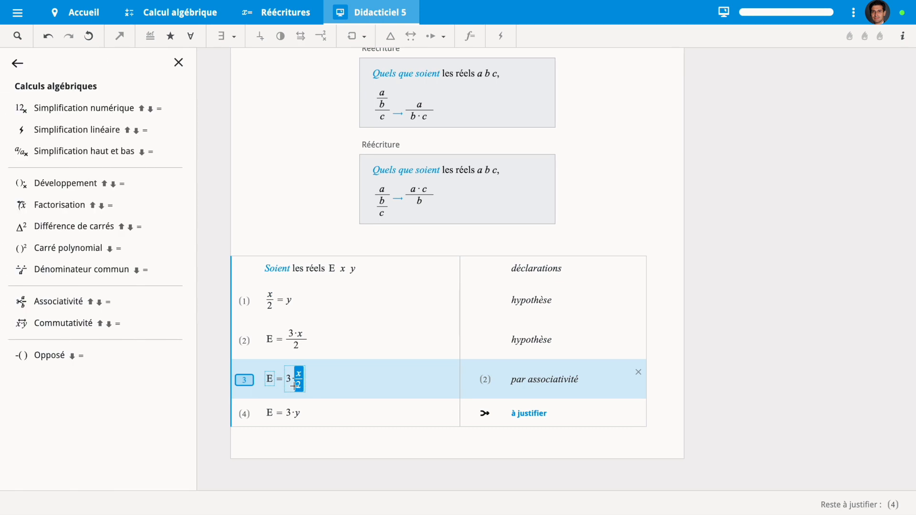
left_click(17, 66)
left_click(60, 85)
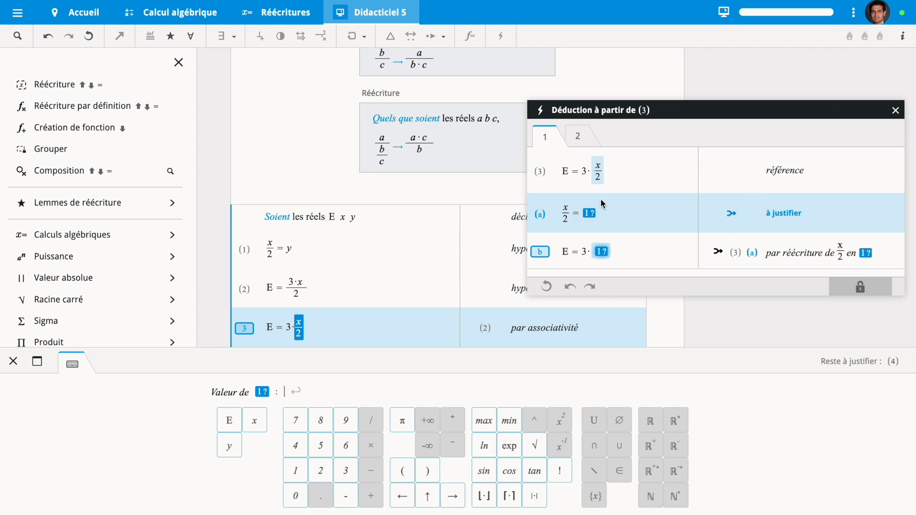
left_click(367, 254)
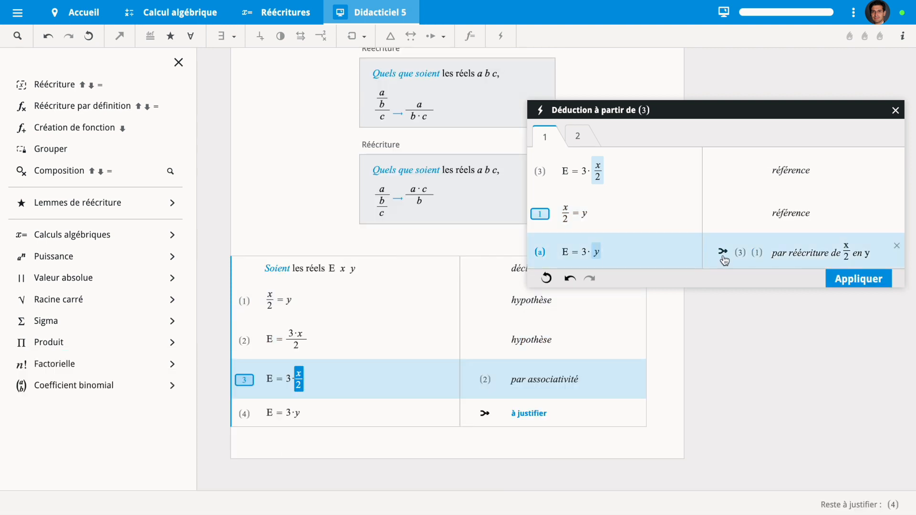
left_click(416, 424)
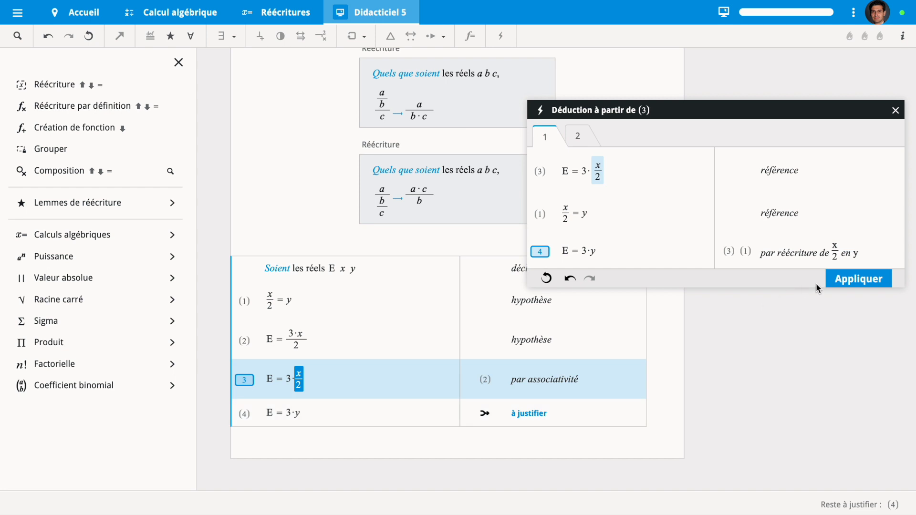
left_click(832, 279)
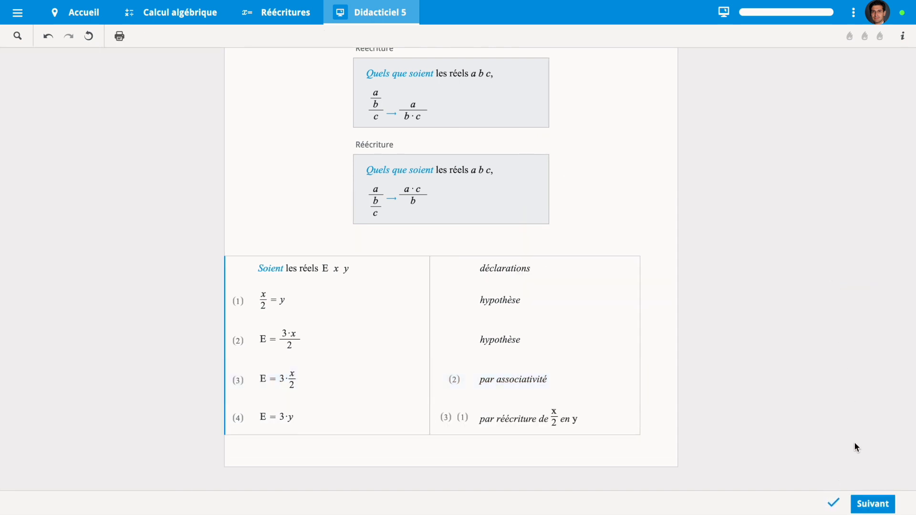
Go to Didacticiel 6, skip its introduction, and apply Simplification linéaire to x+1+2·x+3 in line 1
left_click(866, 504)
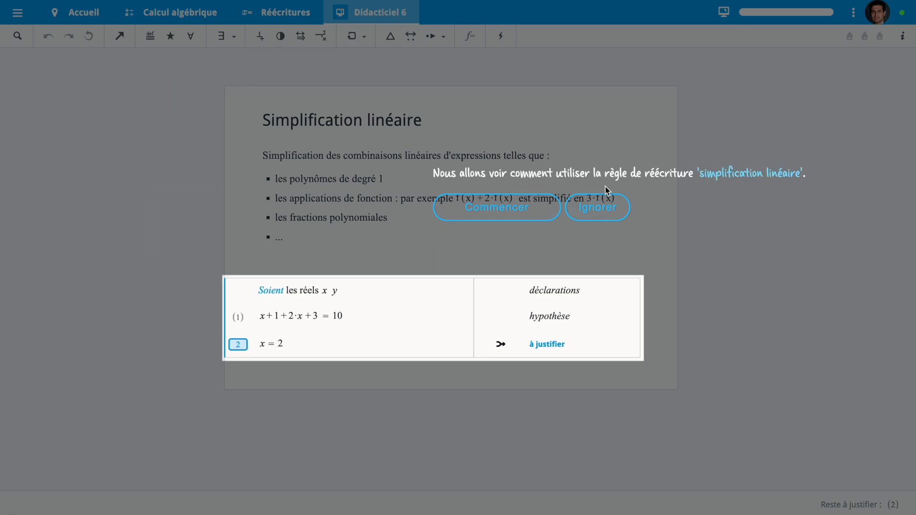
left_click(605, 206)
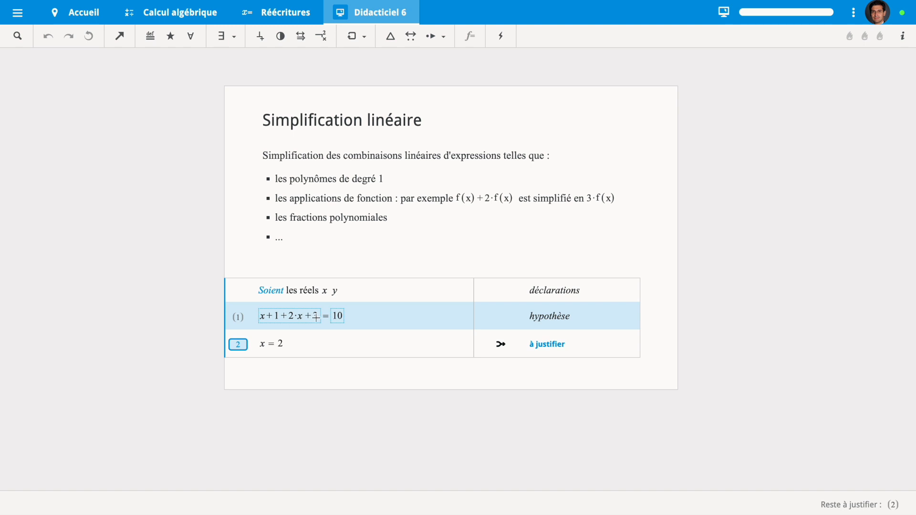
left_click_drag(316, 316, 263, 316)
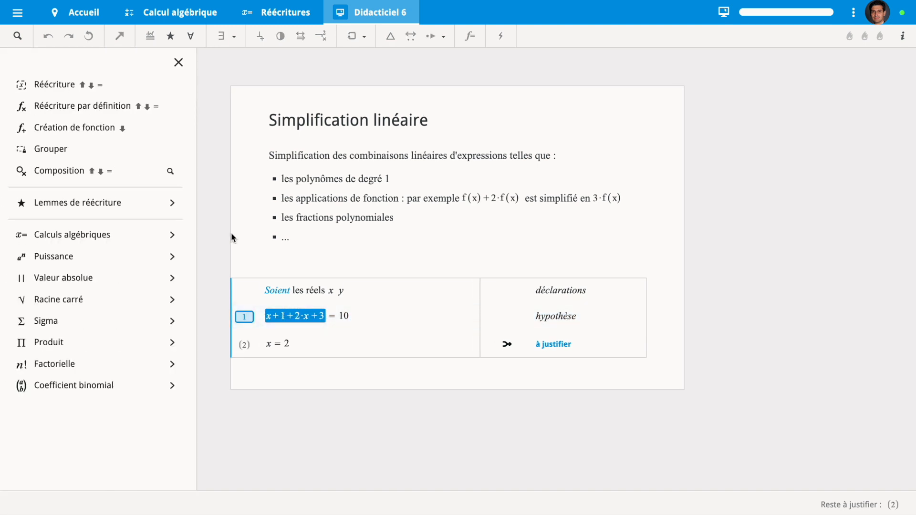
left_click(117, 236)
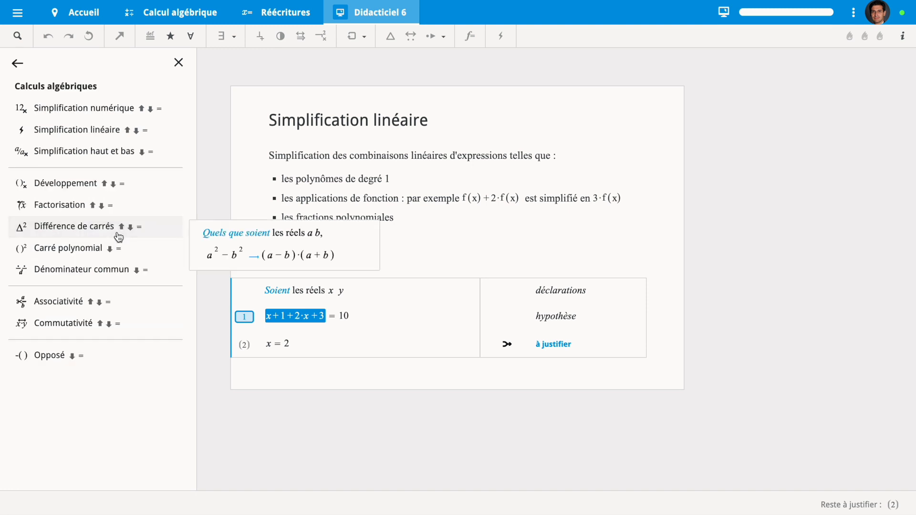
left_click(96, 135)
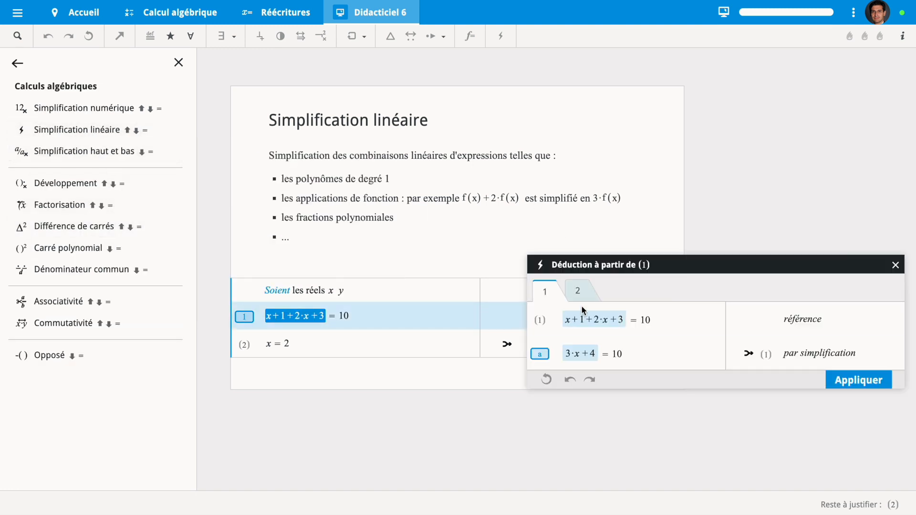
left_click(859, 380)
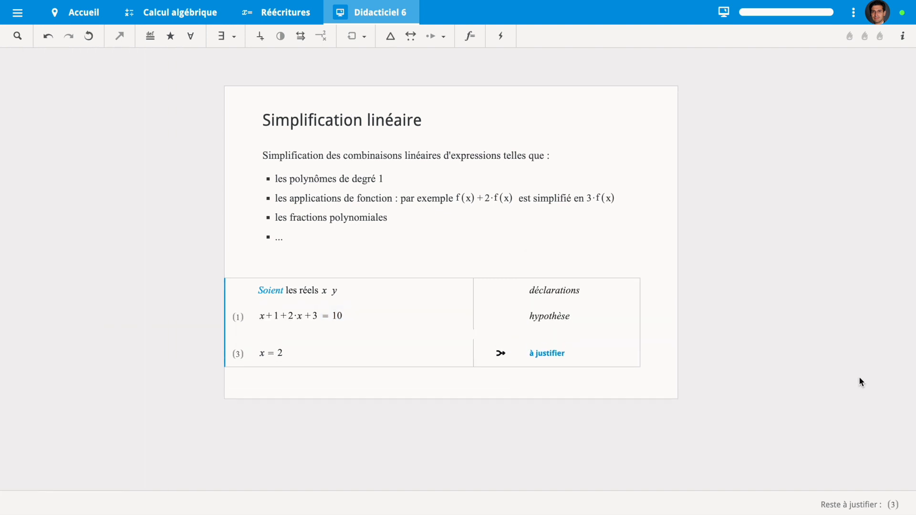
Subtract 4 from both sides of the equation 3·x+4 = 10 in line 2
right_click(387, 348)
left_click(413, 380)
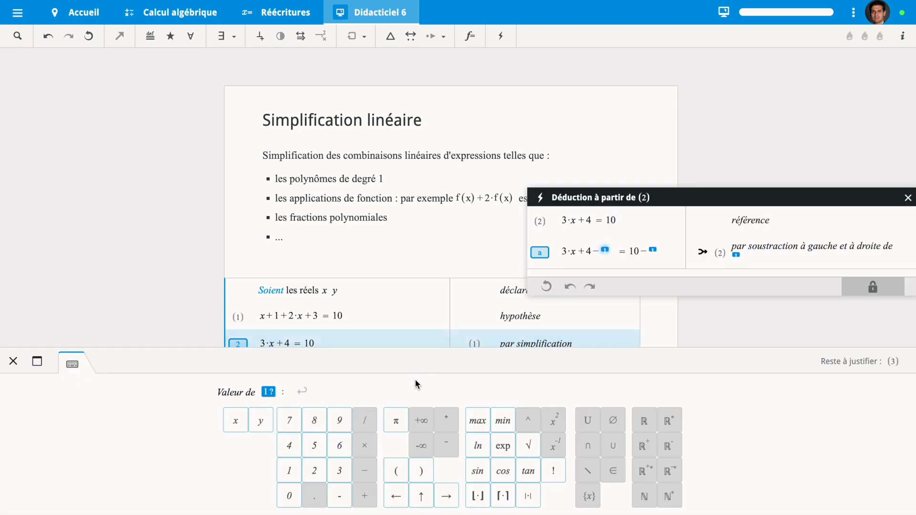
type("4")
key("Return")
key("Return")
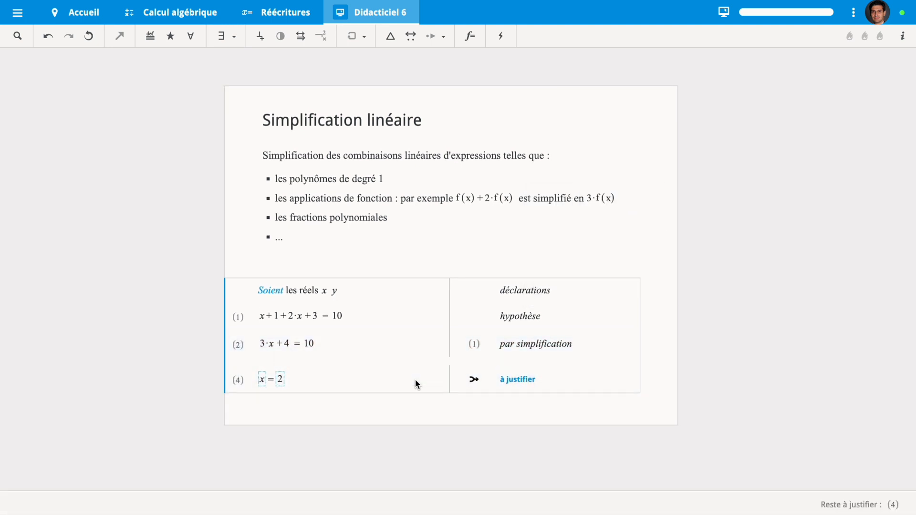
Divide both sides of 3·x = 6 by 3 and use the resulting line to justify the final x = 2
right_click(336, 380)
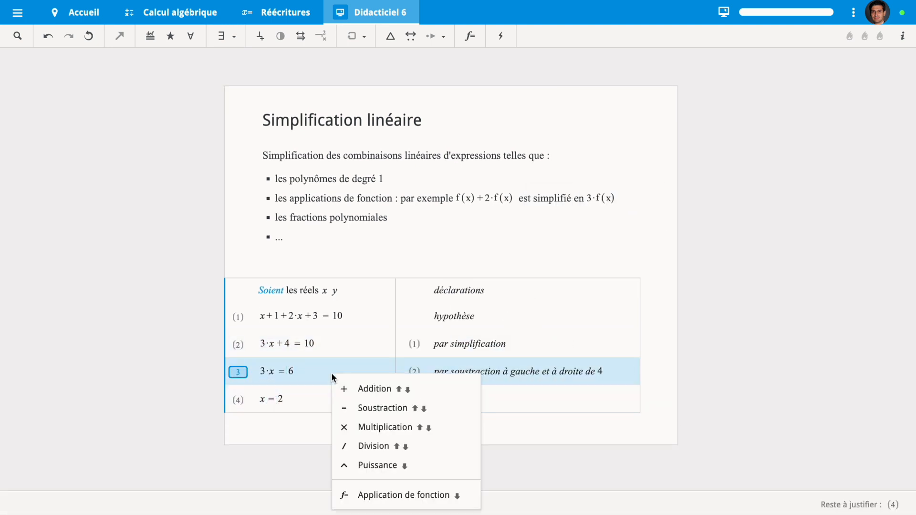
left_click(374, 446)
type("3")
key("Return")
key("Return")
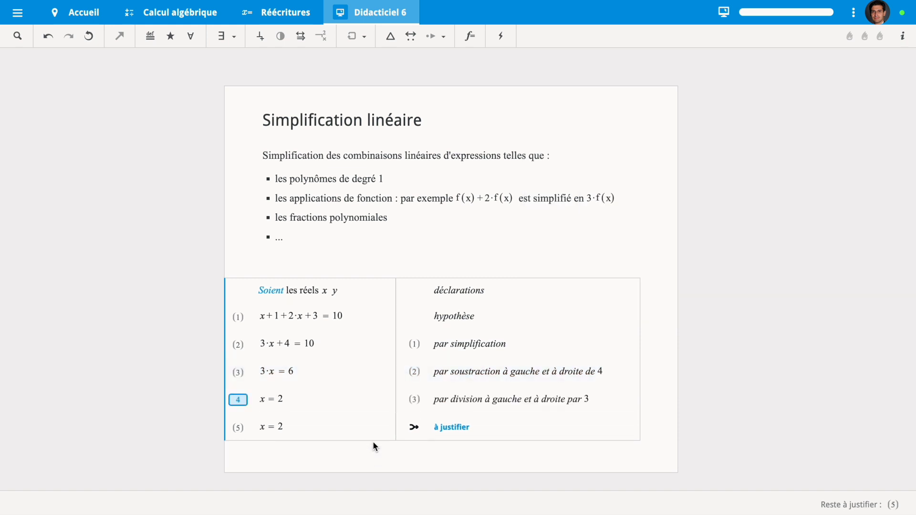
left_click(412, 428)
left_click(344, 402)
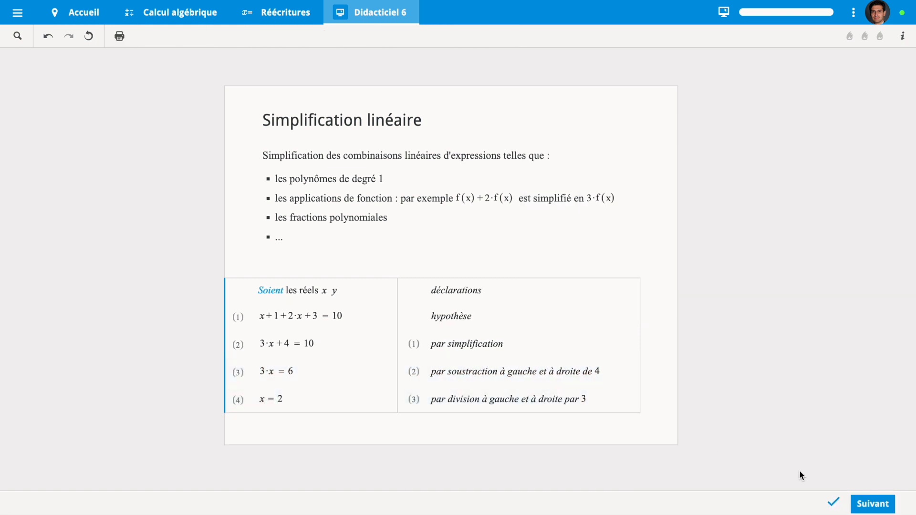
Go to Didacticiel 7, skip its introduction, and apply Simplification linéaire to the whole expression of E in line 1 to justify line 2
left_click(872, 504)
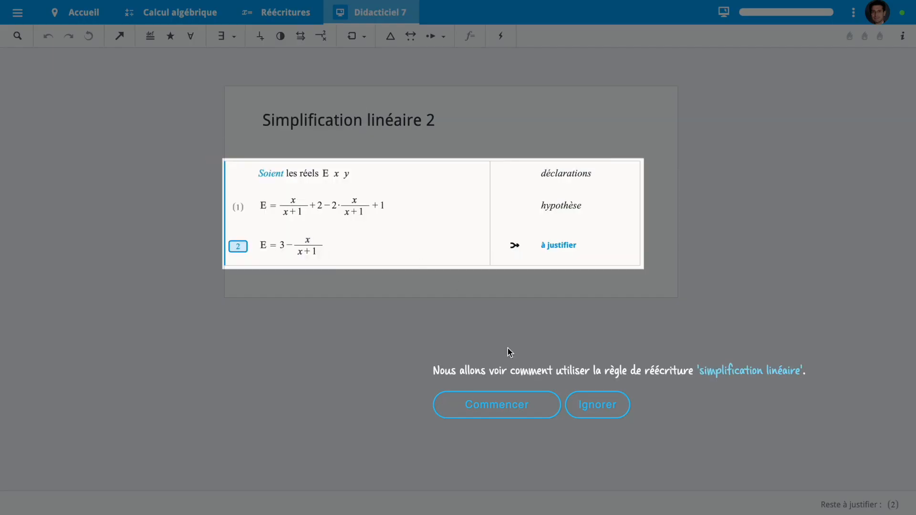
left_click(585, 402)
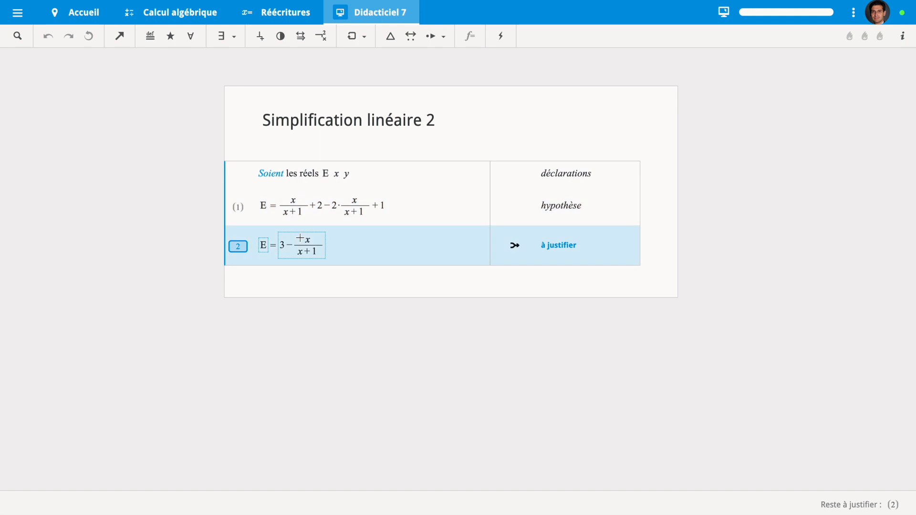
left_click_drag(288, 202, 375, 207)
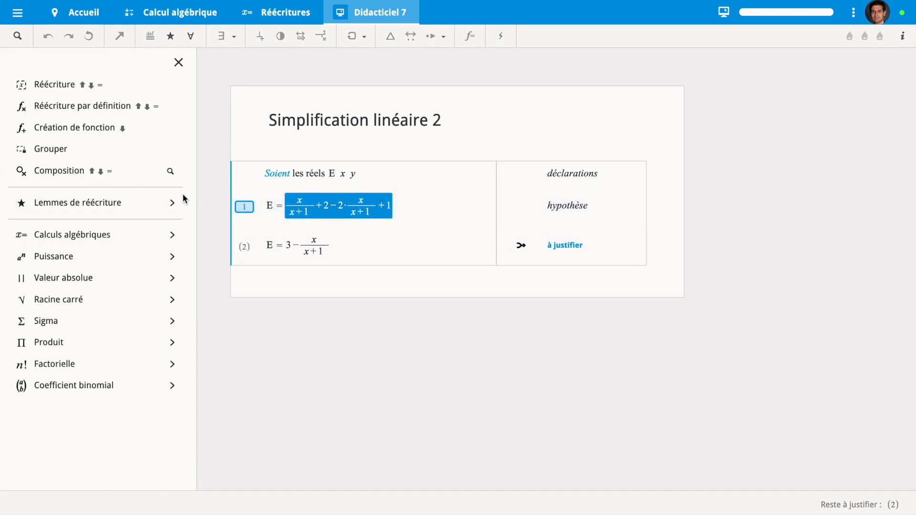
left_click(149, 234)
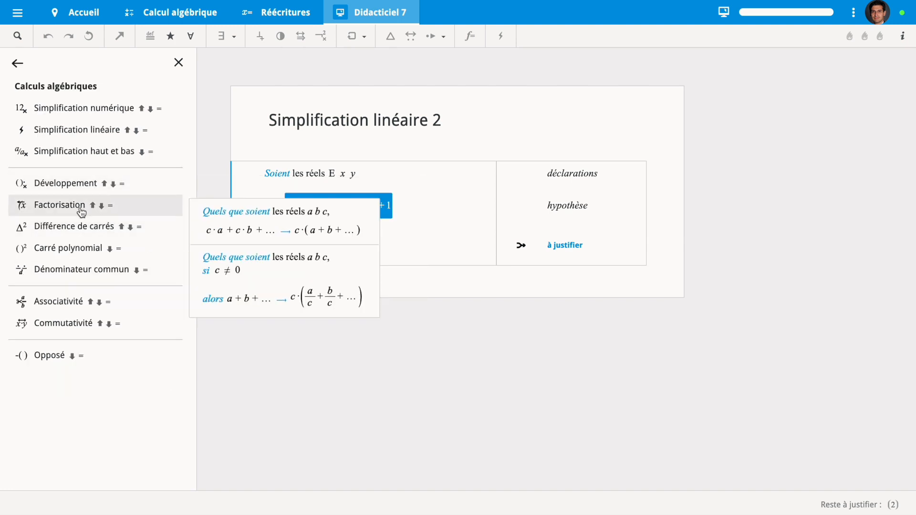
left_click(96, 135)
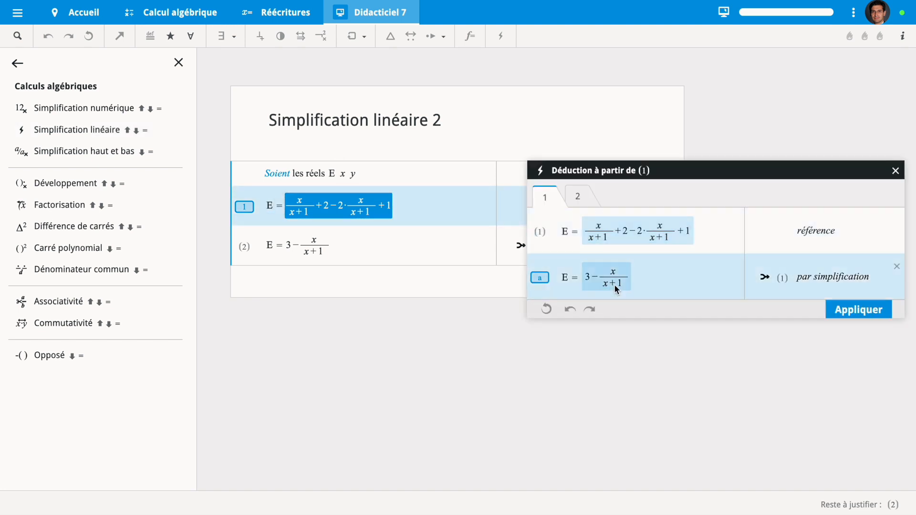
left_click(836, 313)
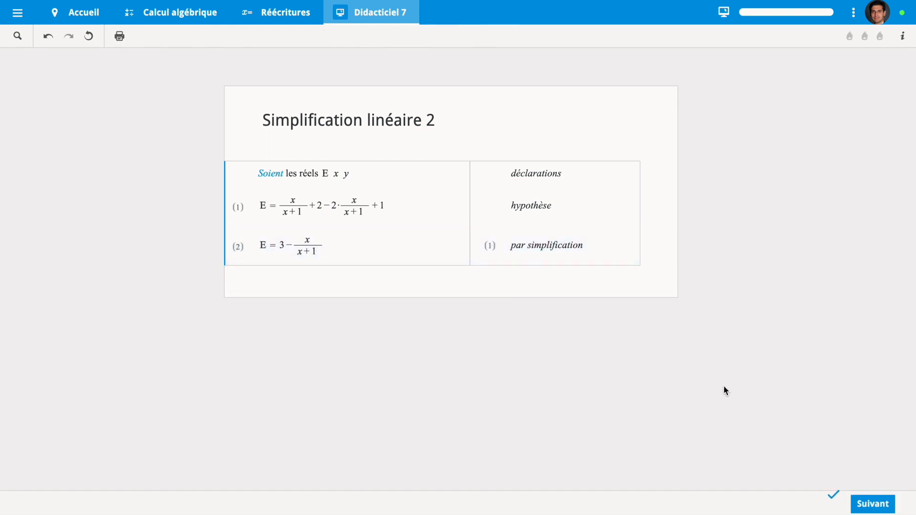
Go to Didacticiel 8, skip its introduction, and start the Simplification linéaire rewrite on x+y+2·y·x+y in line 1
left_click(869, 504)
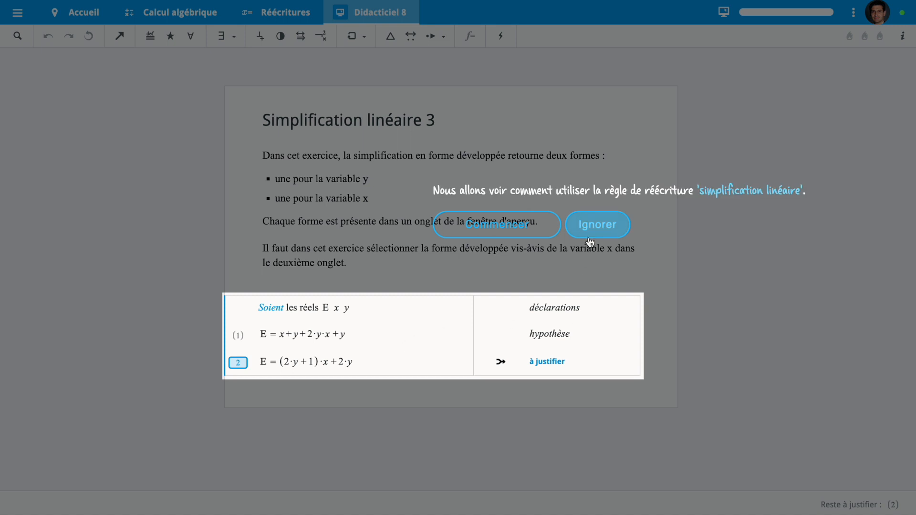
left_click(591, 236)
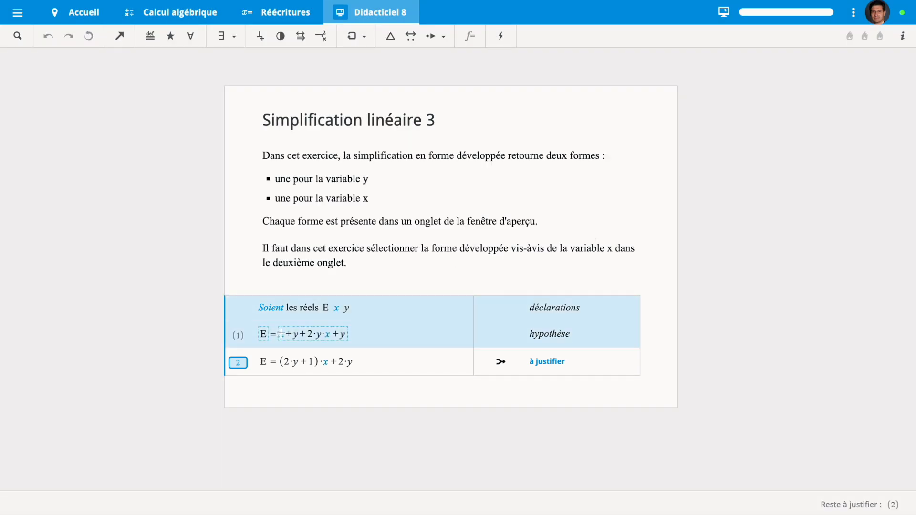
left_click_drag(285, 334, 334, 337)
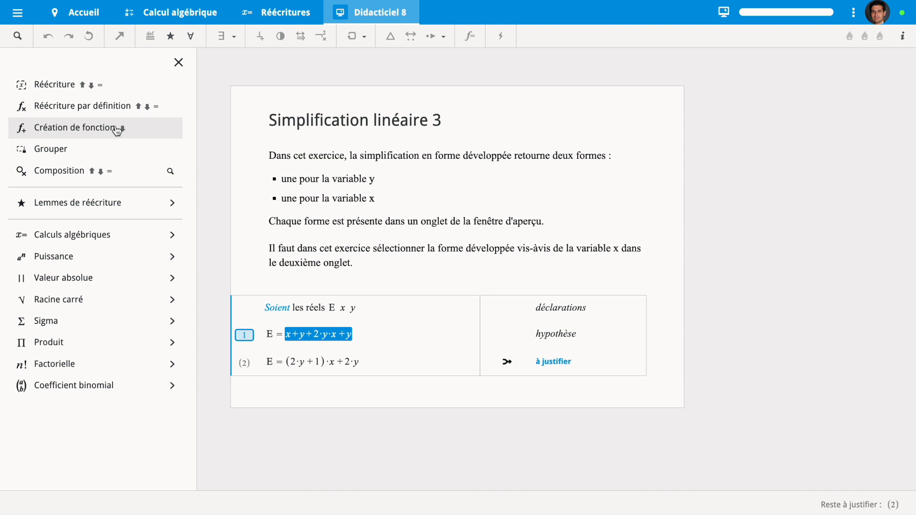
left_click(128, 236)
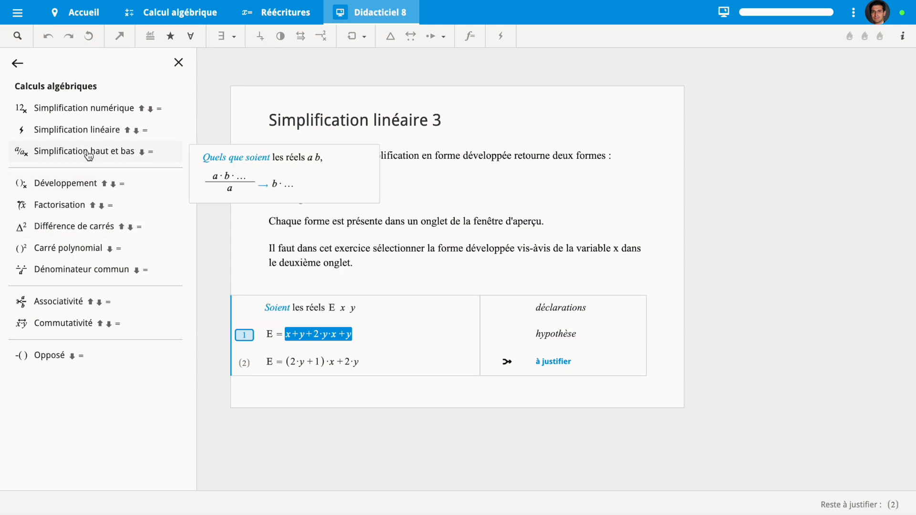
left_click(80, 138)
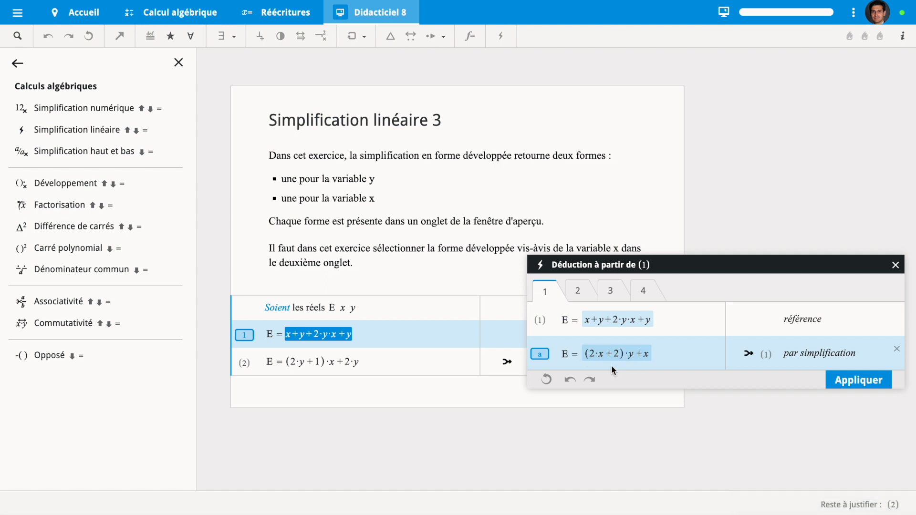
Compare the proposed simplification results and apply the second one, E = (2·y+1)·x+2·y
left_click(578, 291)
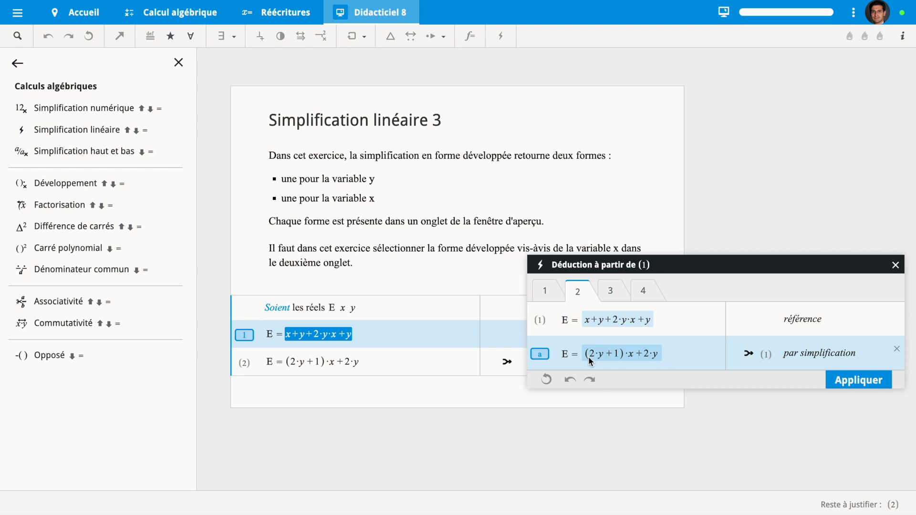
left_click(610, 292)
left_click(644, 292)
left_click(613, 292)
left_click(579, 291)
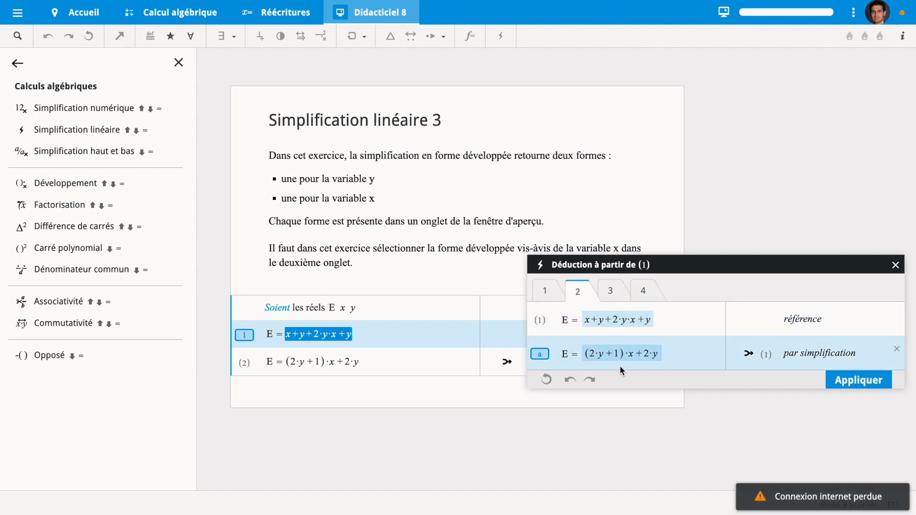
left_click(850, 388)
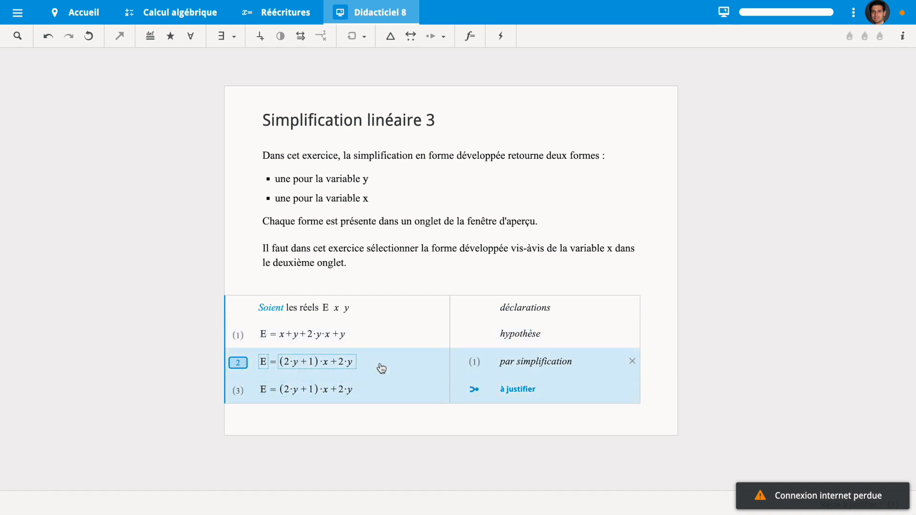
Go to Didacticiel 9, skip its introduction, and start the Factorisation rewrite on x²+1 in line 2
left_click(856, 511)
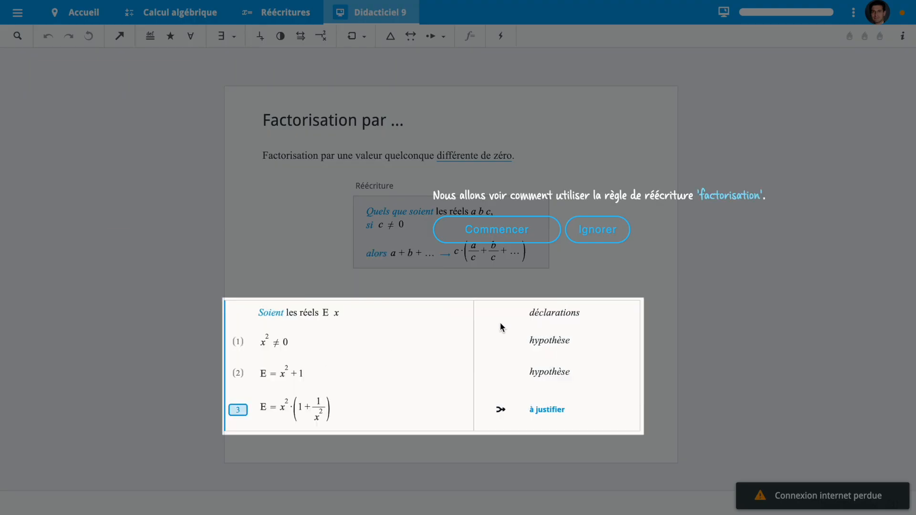
left_click(593, 230)
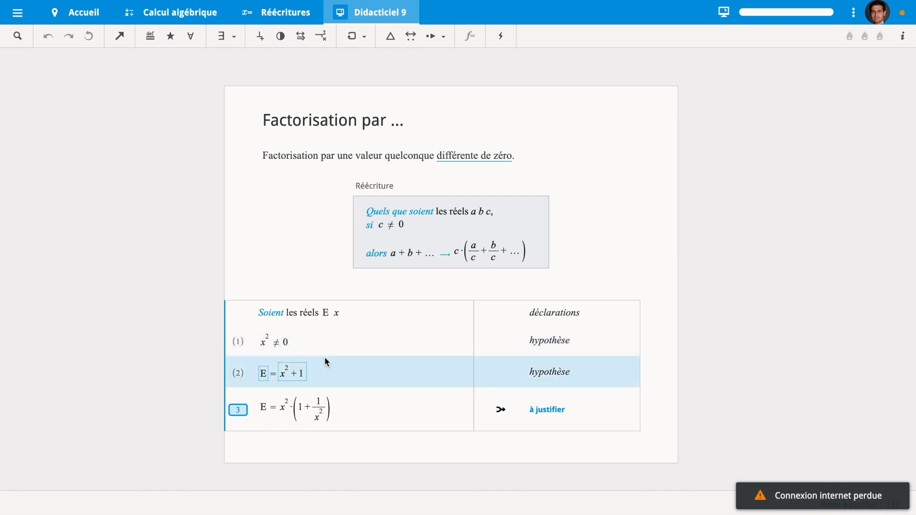
left_click_drag(284, 374, 302, 380)
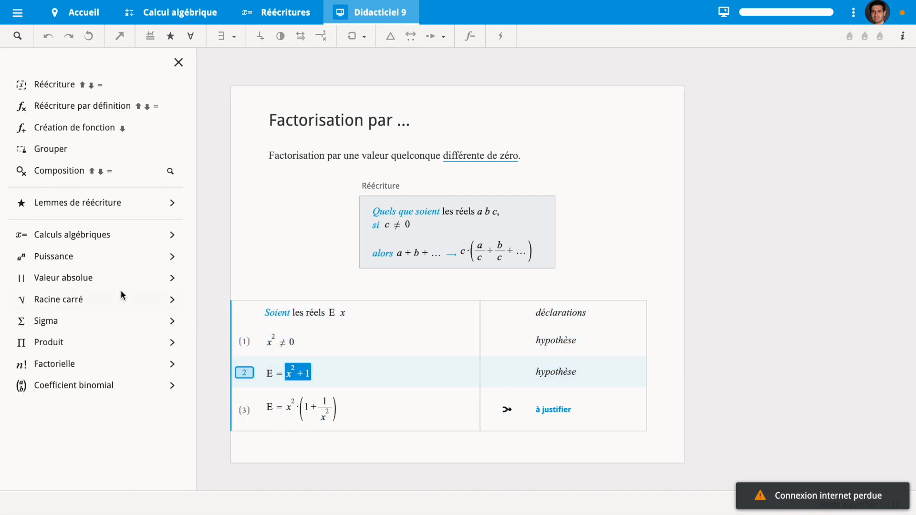
left_click(112, 238)
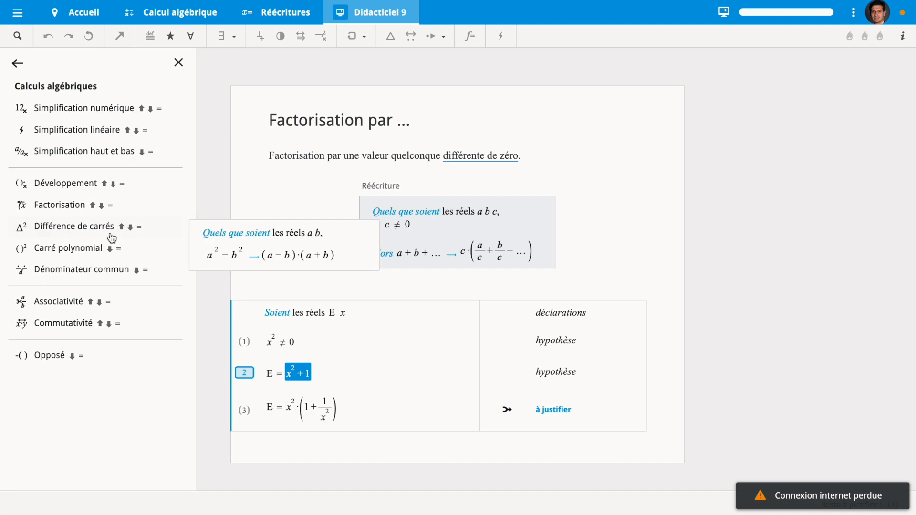
mouse_move(101, 148)
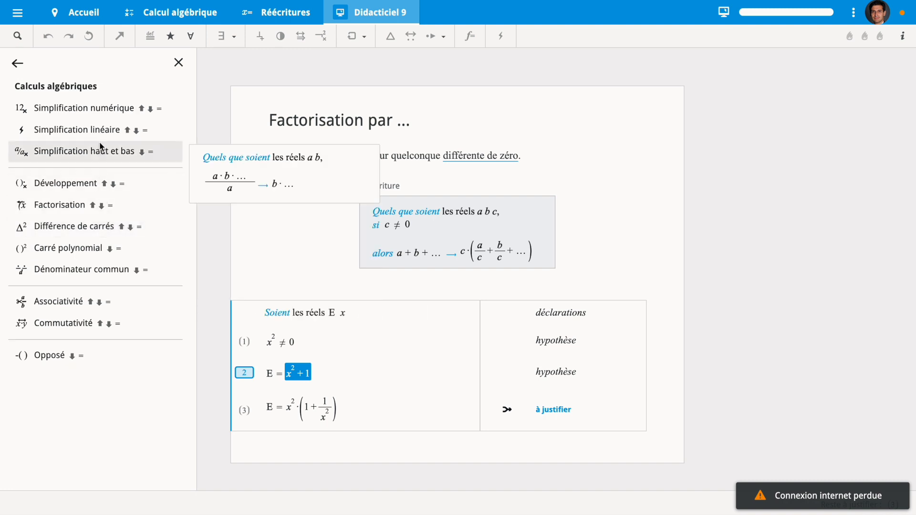
mouse_move(77, 205)
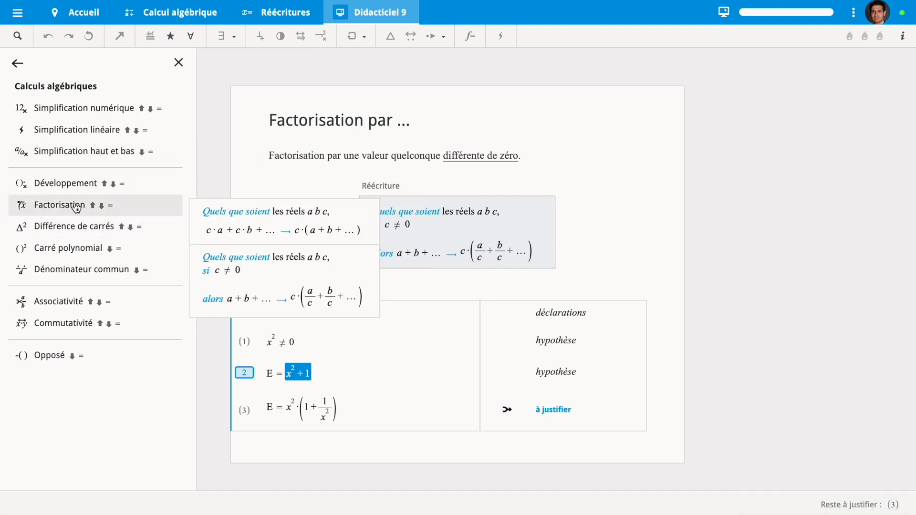
left_click(76, 206)
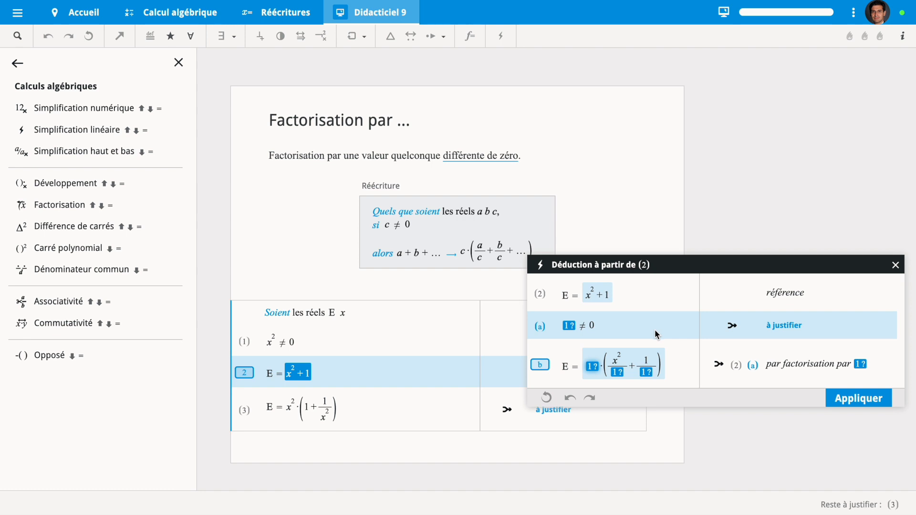
Enter x² as the value of the unknown factor in the deduction, and undo that entry
left_click(568, 326)
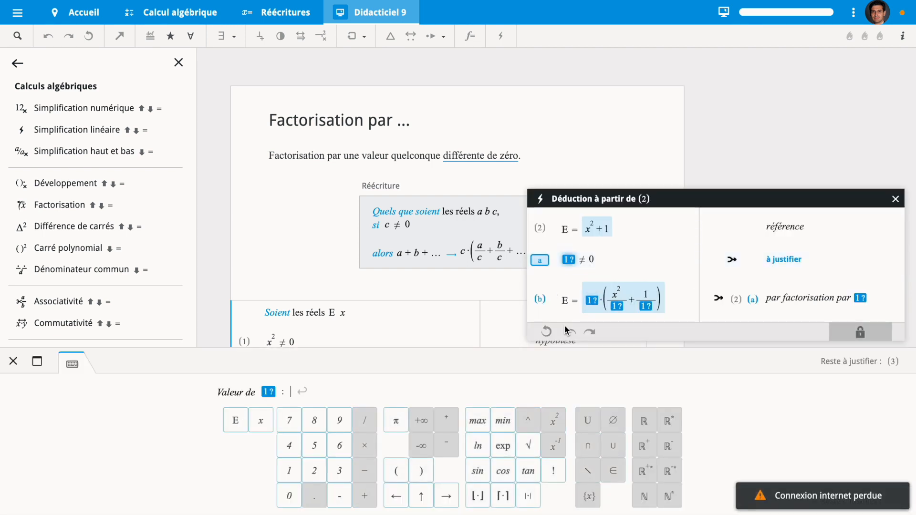
left_click(270, 428)
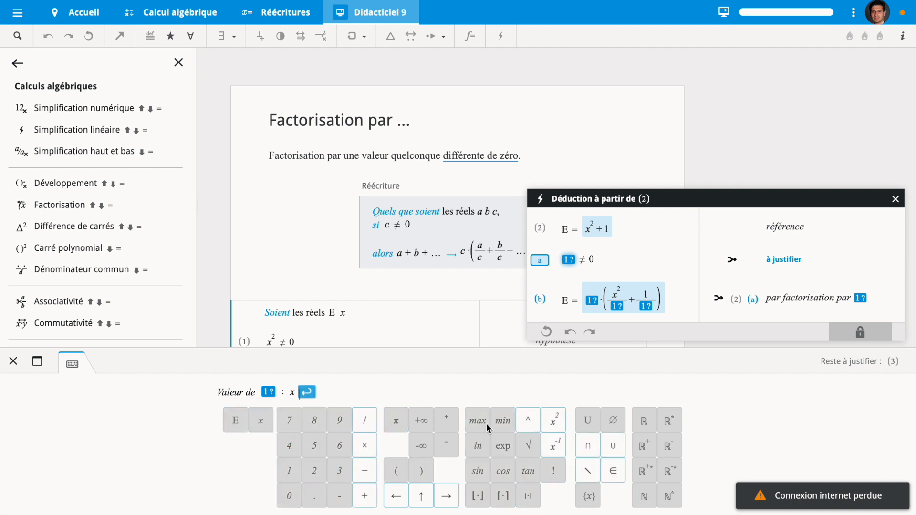
left_click(554, 422)
left_click(323, 398)
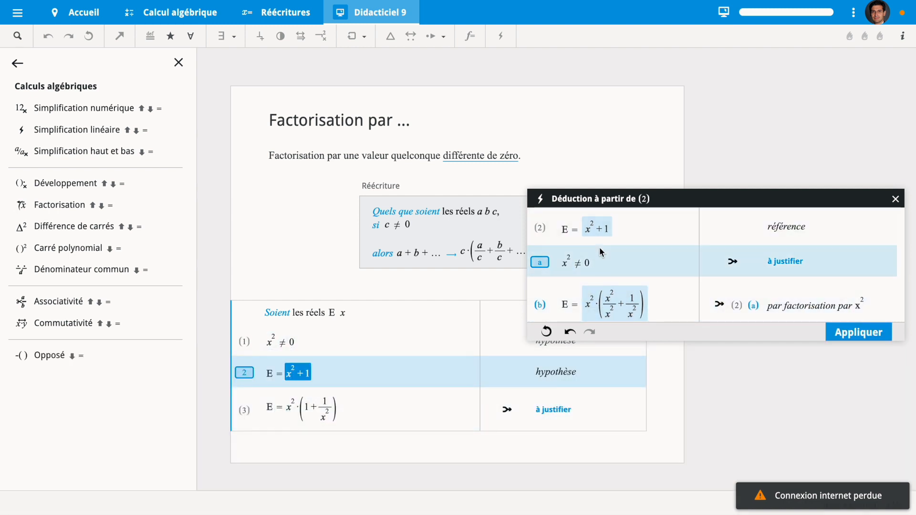
left_click(570, 331)
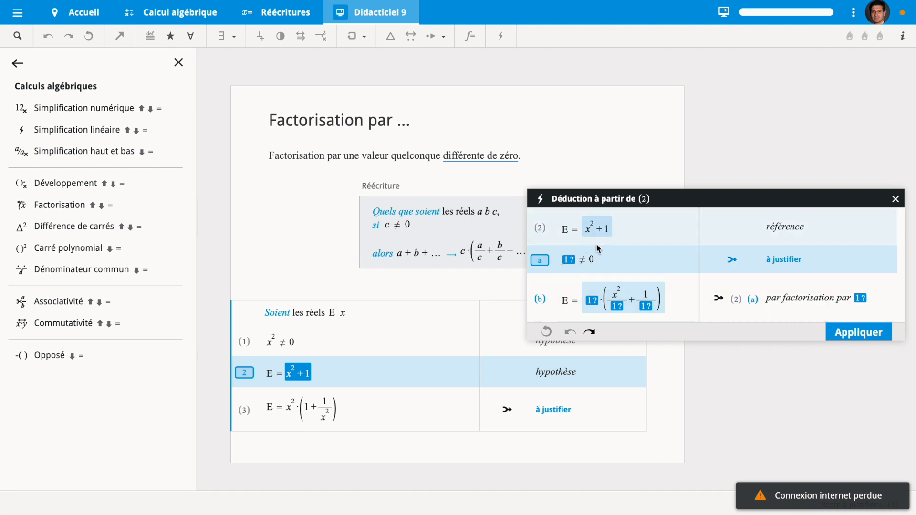
Use hypothesis (1), x² ≠ 0, for the nonzero condition and apply the factorisation by x² to justify E = x²·(1+1/x²)
left_click(394, 344)
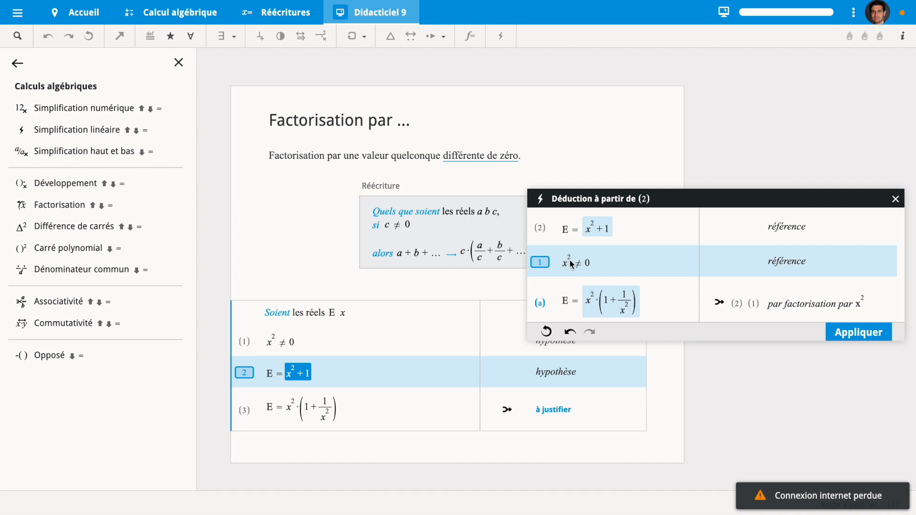
left_click(859, 333)
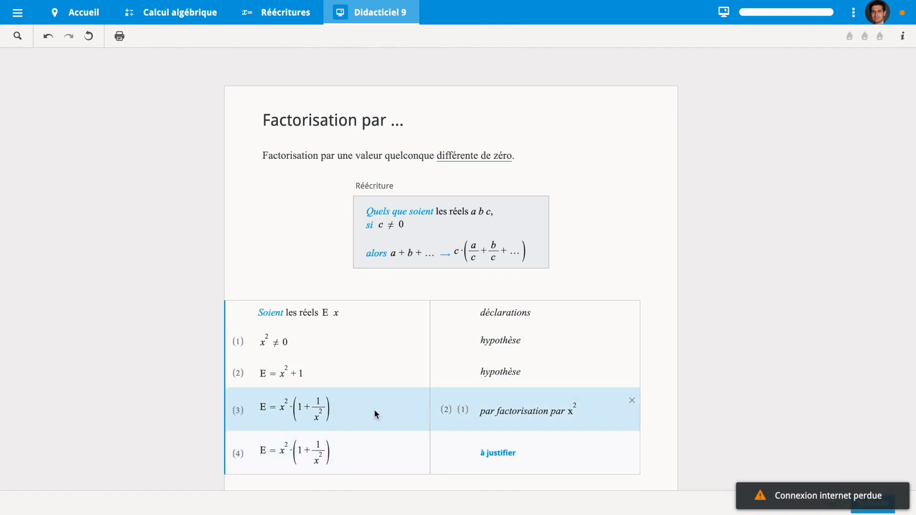
Go to Didacticiel 10, skip its introduction, and start the Factorisation rewrite on (x+1)·(x−3)+x·(x+1) in line 1
left_click(864, 512)
scroll(523, 402, "down", 1)
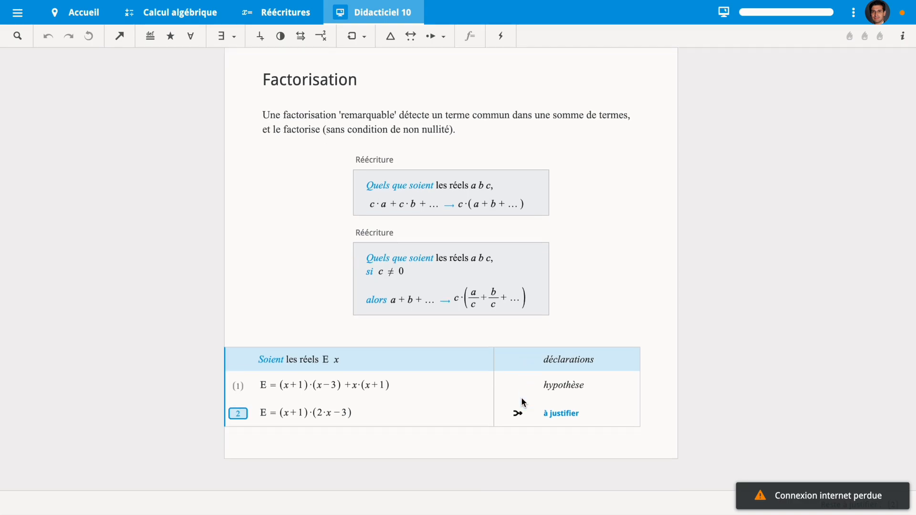
left_click(613, 282)
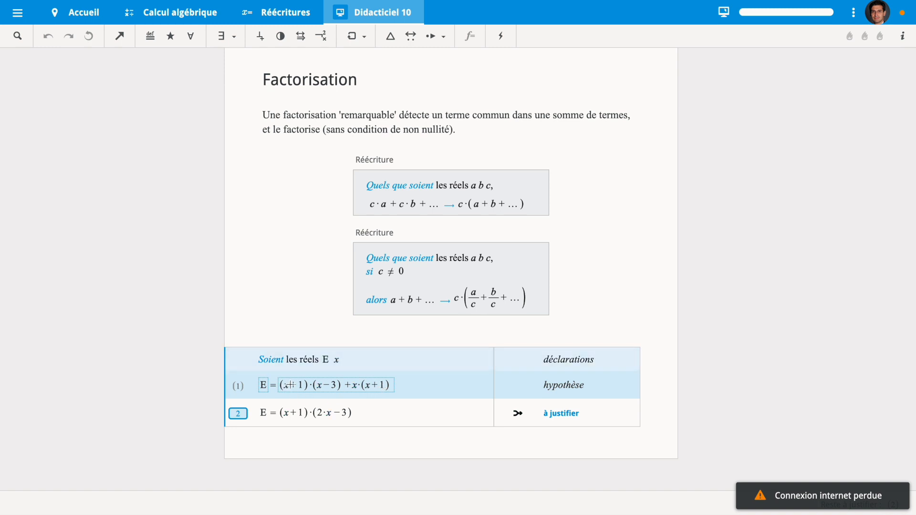
left_click_drag(282, 385, 364, 384)
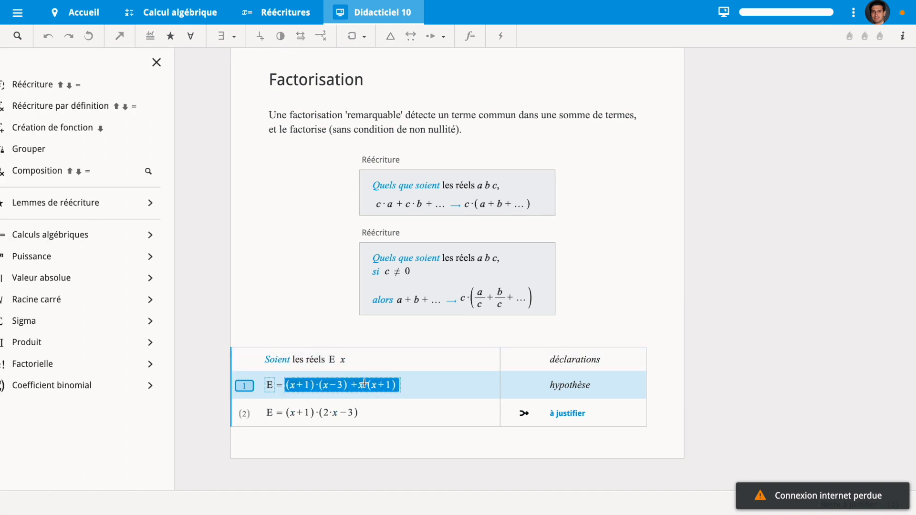
left_click(129, 235)
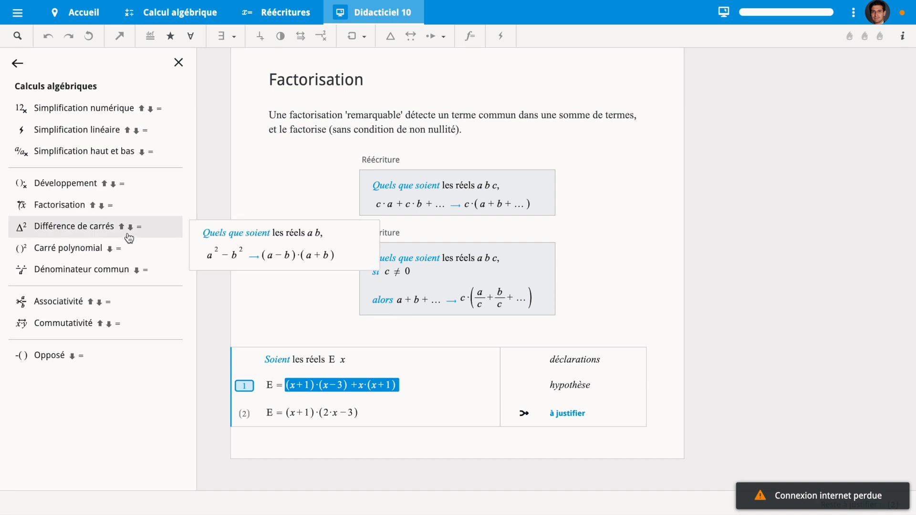
left_click(82, 209)
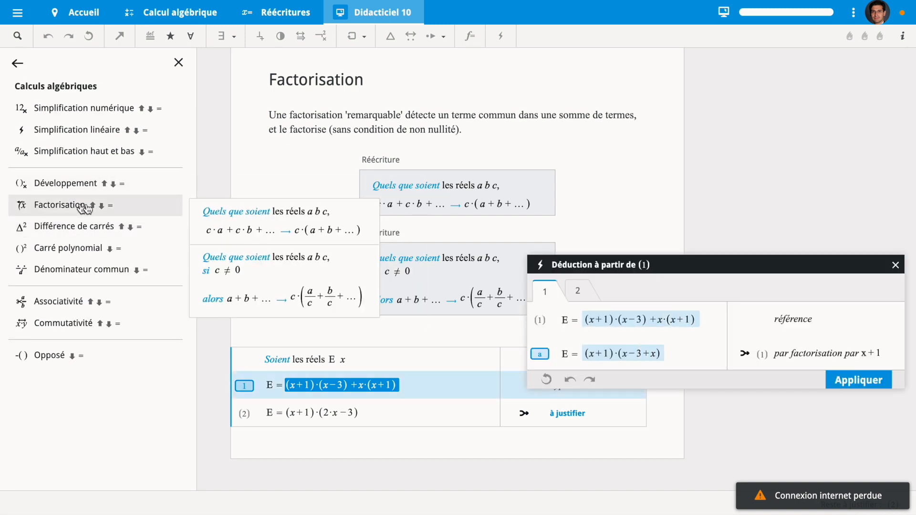
Compare the two proposed factorisations and apply the first one, by x+1, to obtain E = (x+1)·(x−3+x)
left_click_drag(564, 264, 455, 212)
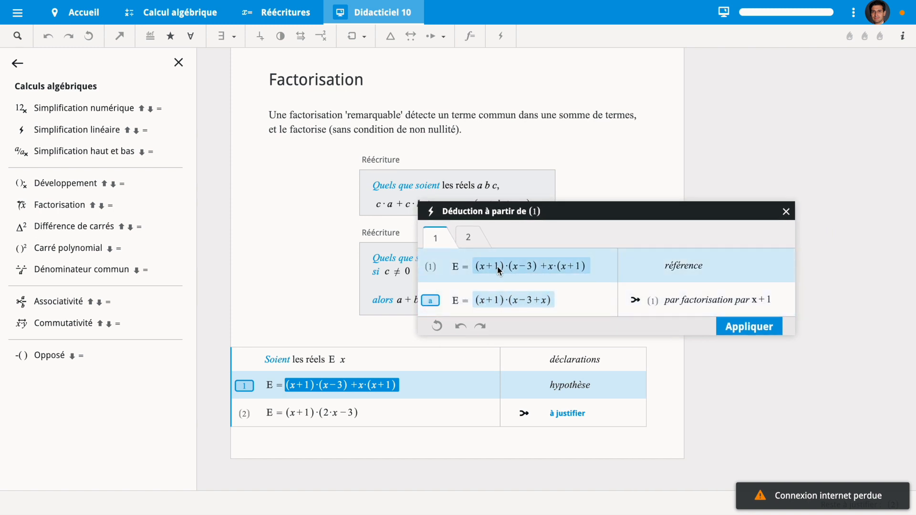
left_click(480, 238)
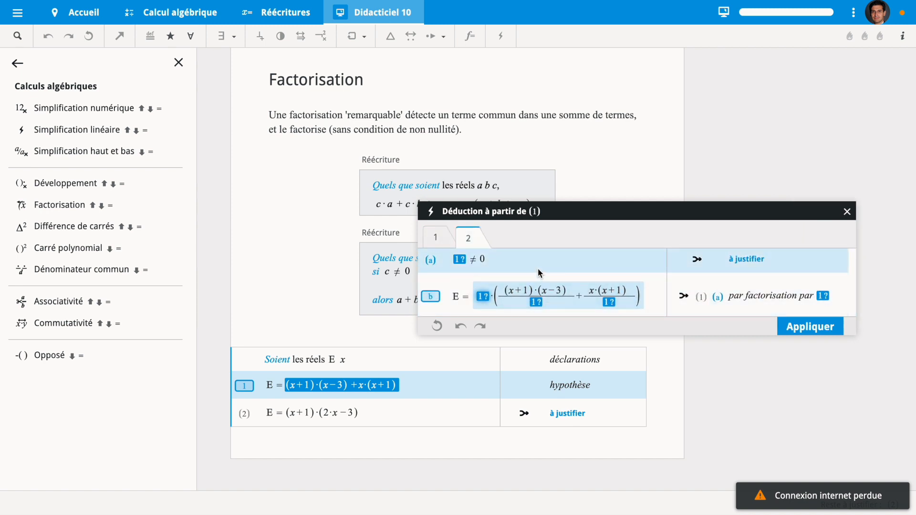
scroll(538, 268, "up", 1)
scroll(537, 268, "down", 1)
scroll(536, 268, "down", 1)
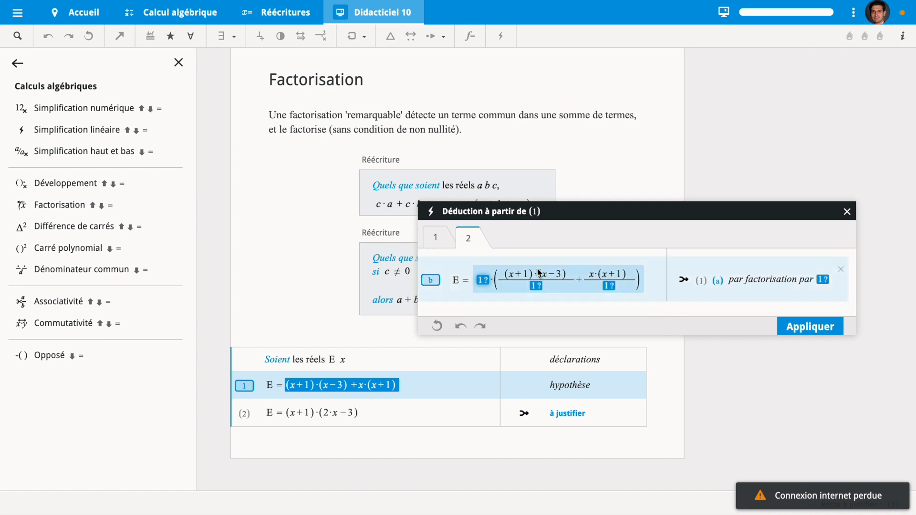
scroll(536, 268, "up", 1)
scroll(537, 268, "down", 1)
scroll(537, 268, "up", 1)
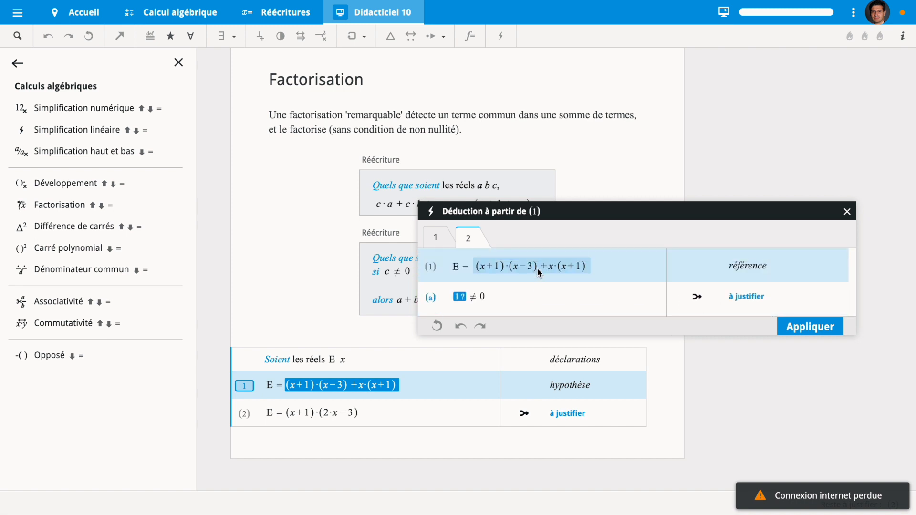
left_click(432, 235)
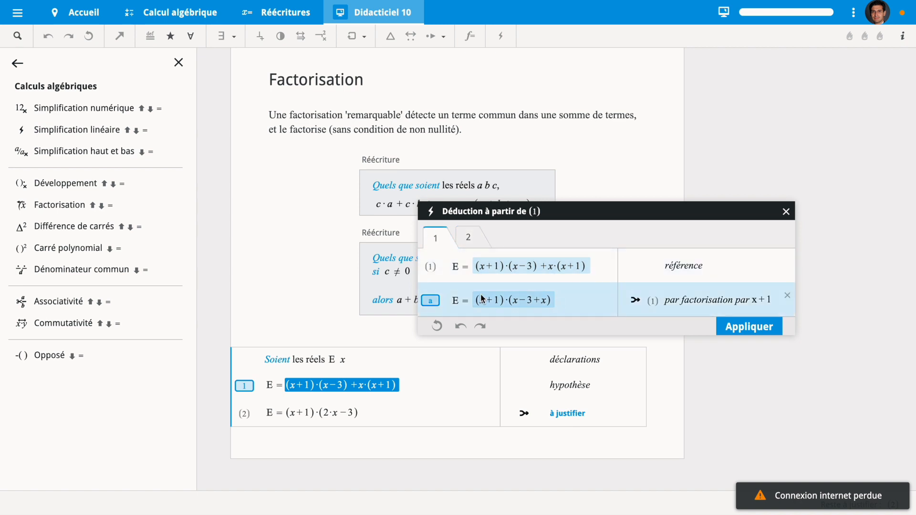
left_click(749, 327)
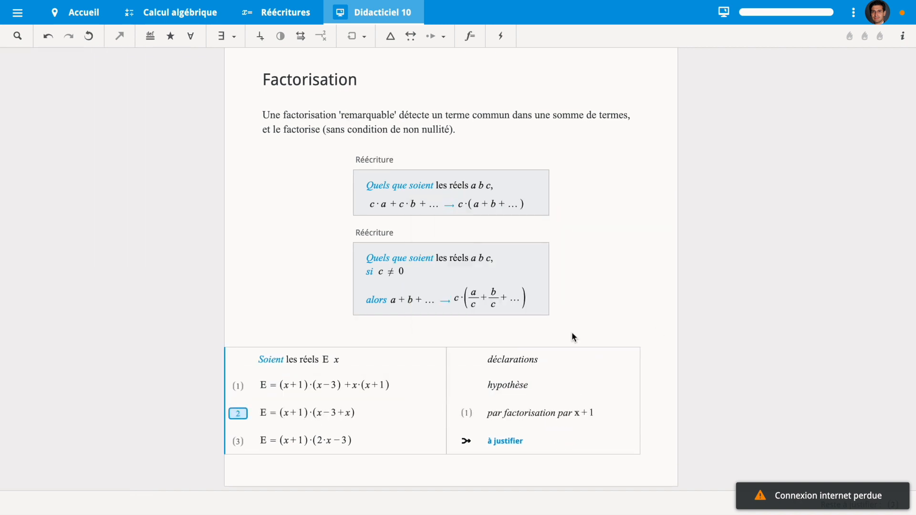
Apply Simplification linéaire to x−3+x in line 2 and use the resulting line to justify the final E = (x+1)·(2·x−3)
left_click(319, 412)
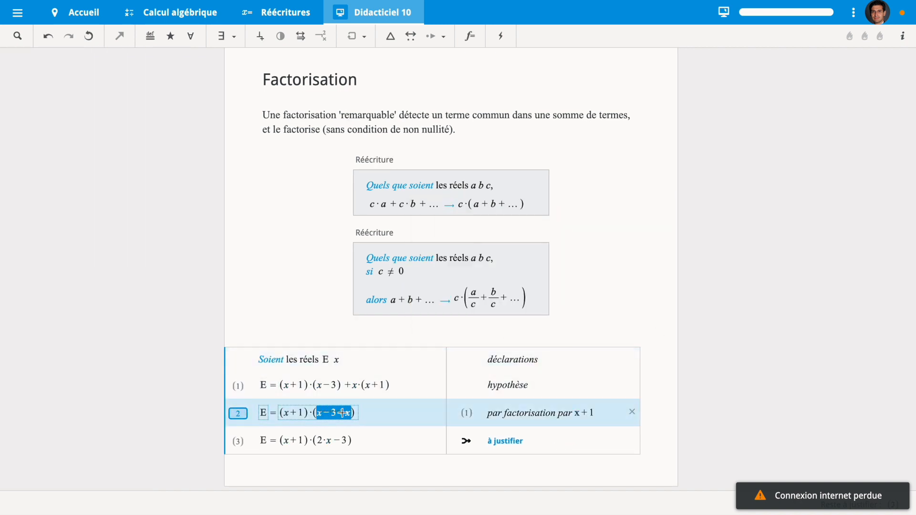
mouse_move(109, 183)
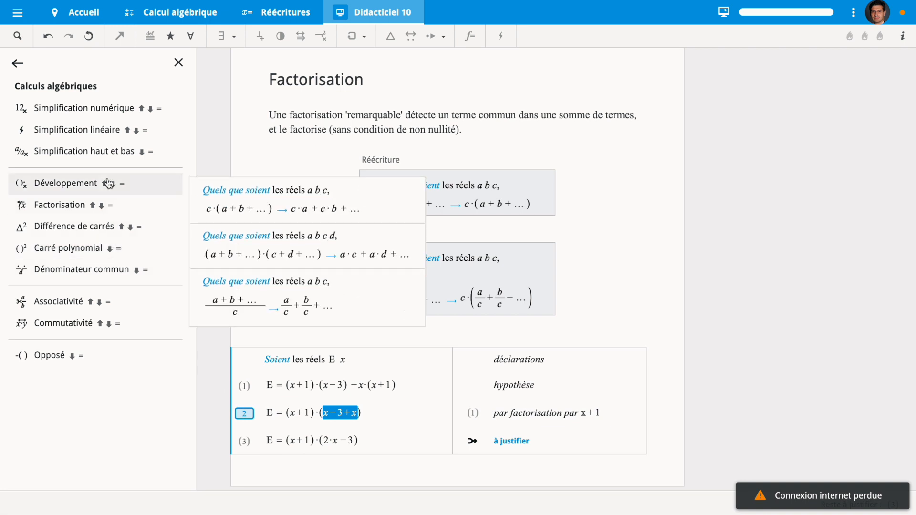
left_click(101, 129)
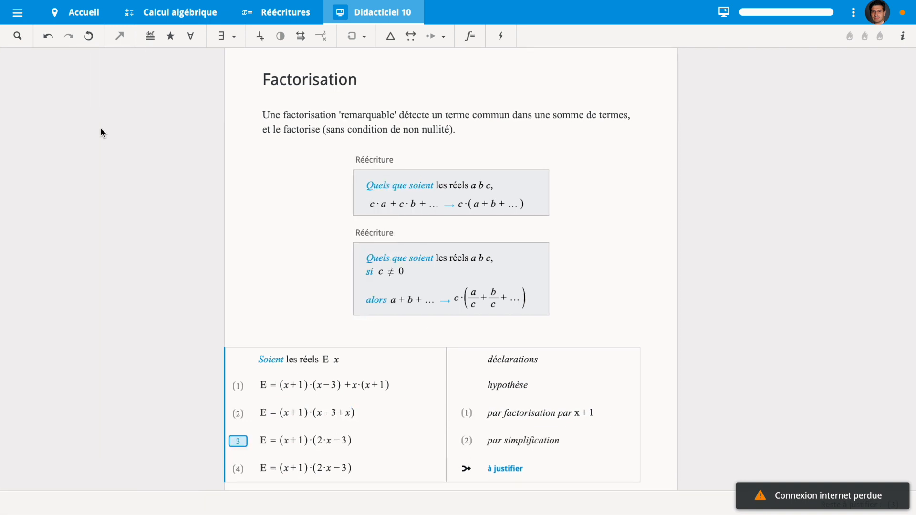
left_click(397, 442)
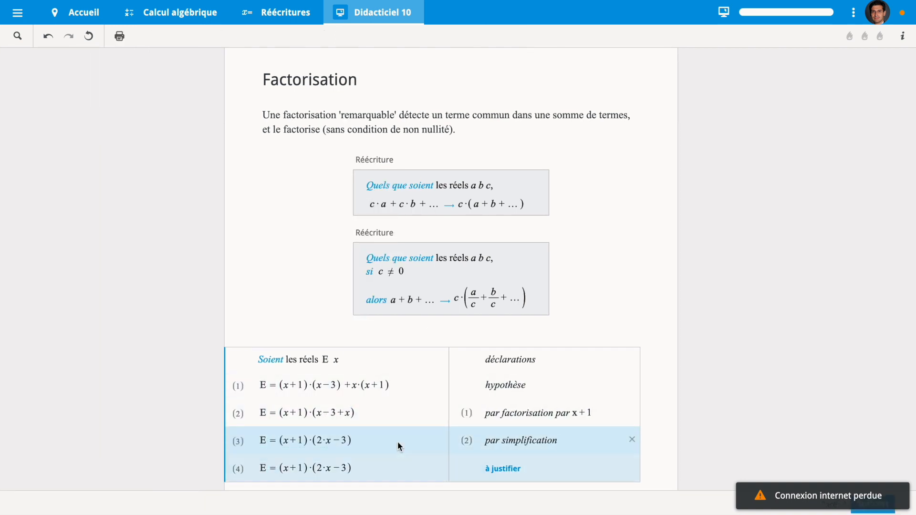
Go to Didacticiel 11, skip its introduction, and apply Carré polynomial to x²+6·x+9 in line 1 to justify (x+3)² = 0
left_click(879, 512)
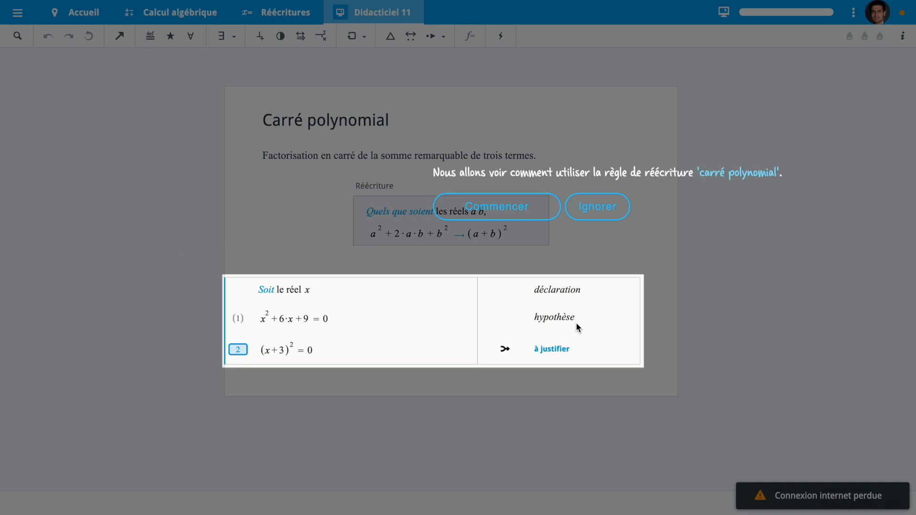
left_click(605, 208)
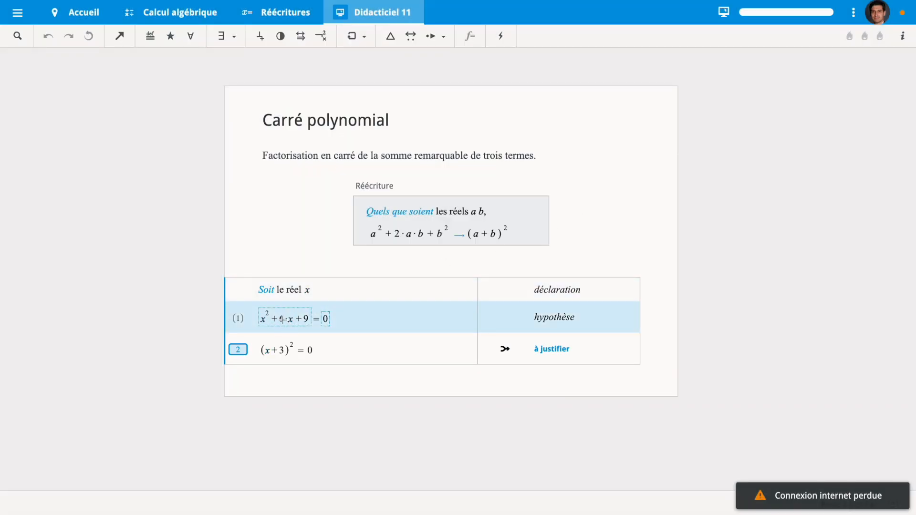
left_click_drag(262, 313, 311, 319)
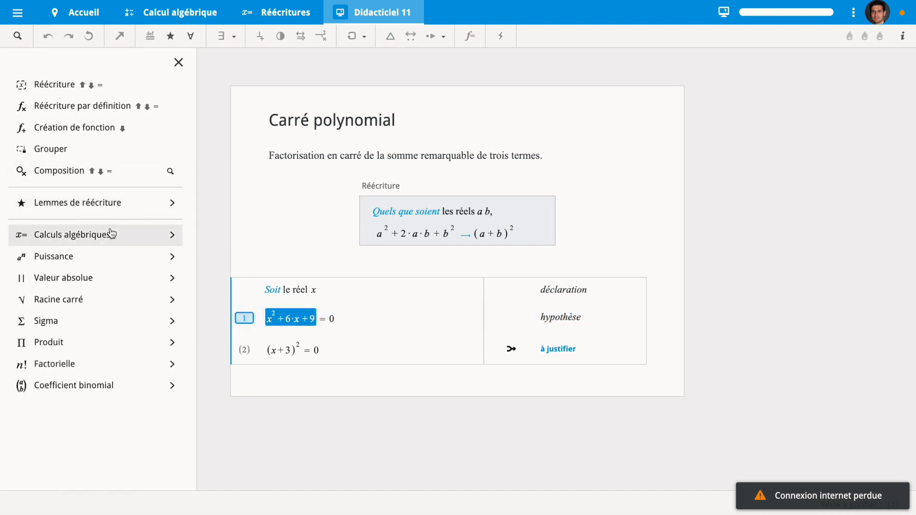
left_click(117, 242)
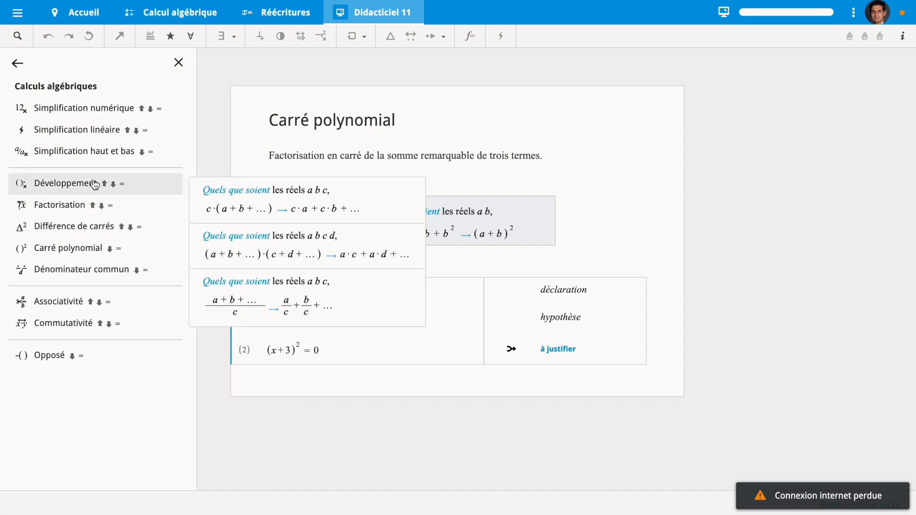
left_click(78, 251)
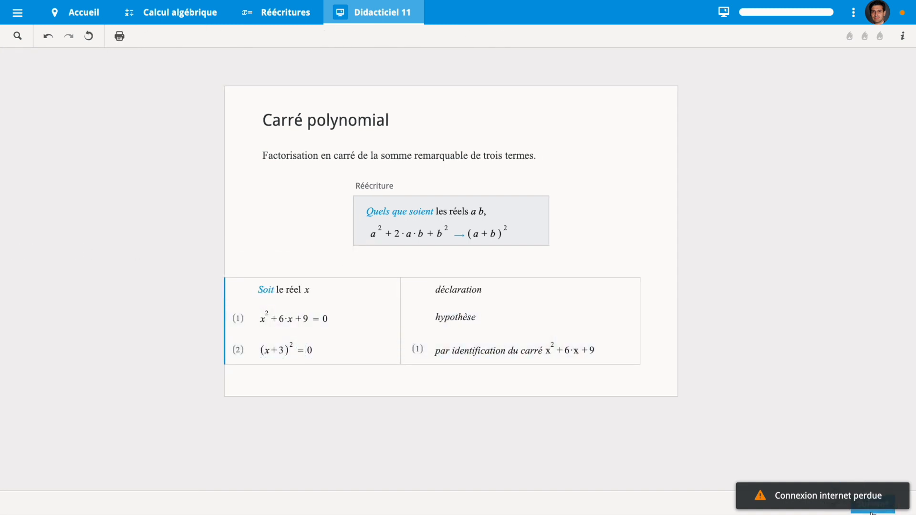
Go to Didacticiel 12 on Différence de carrés and skip its introduction
left_click(871, 509)
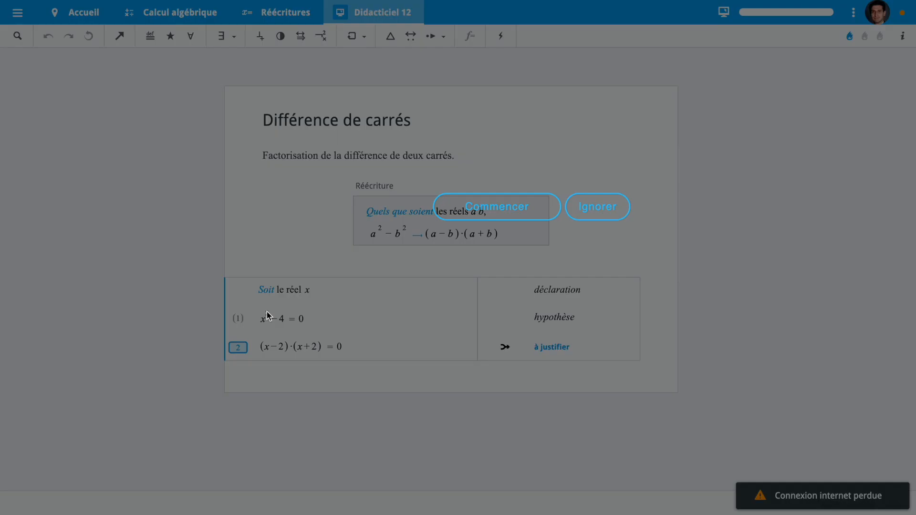
left_click(585, 208)
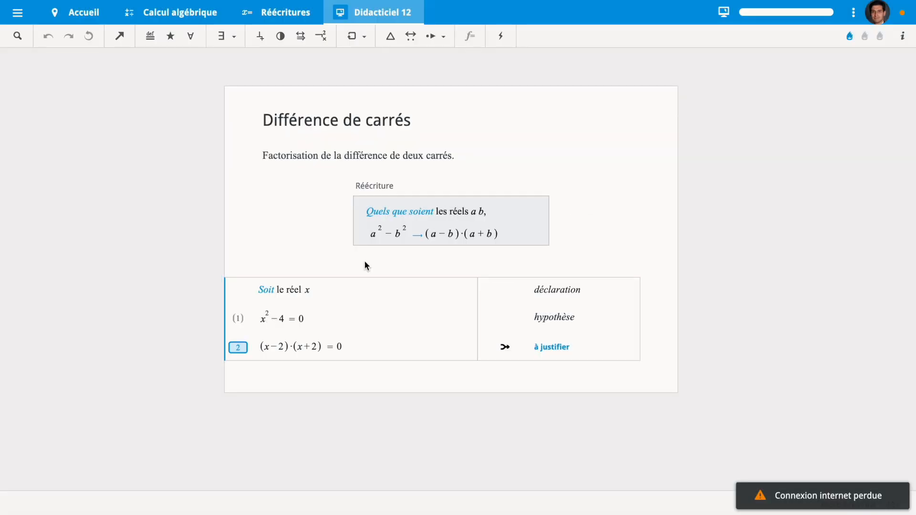
Apply Différence de carrés to x²−4 in line 1 and use the resulting line to justify (x−2)·(x+2) = 0
left_click(264, 308)
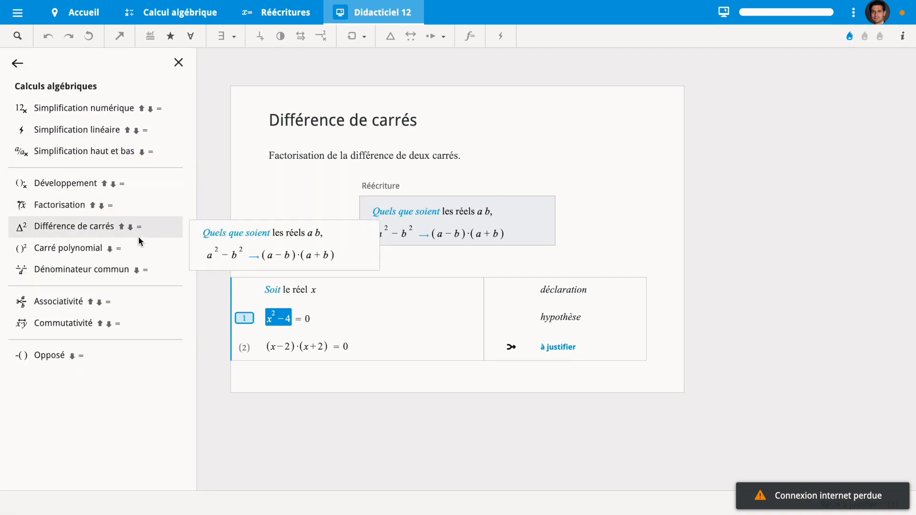
left_click(77, 224)
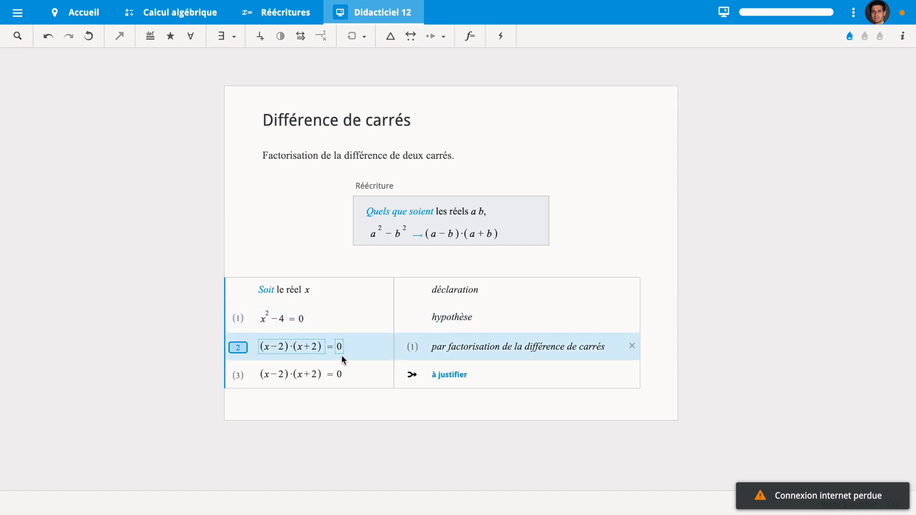
left_click(419, 379)
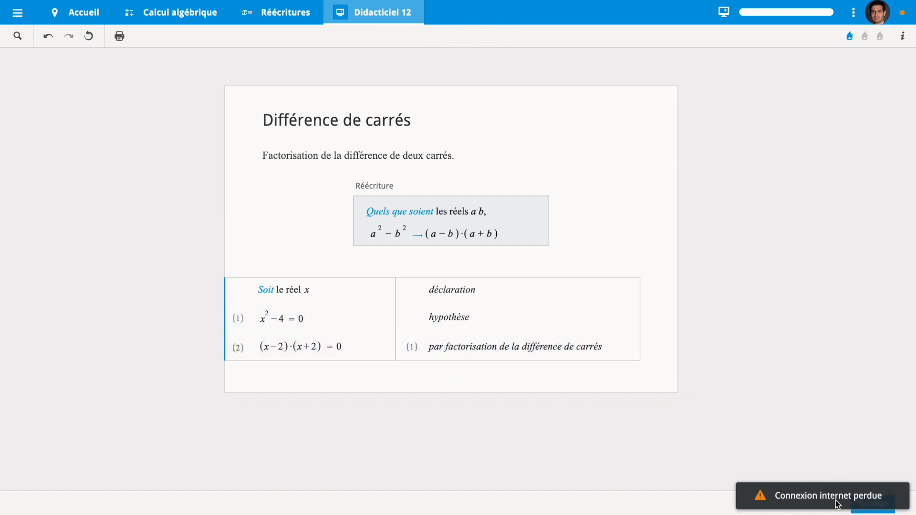
Go to Didacticiel 13 on Opposé and skip its introduction
left_click(858, 511)
scroll(501, 379, "down", 1)
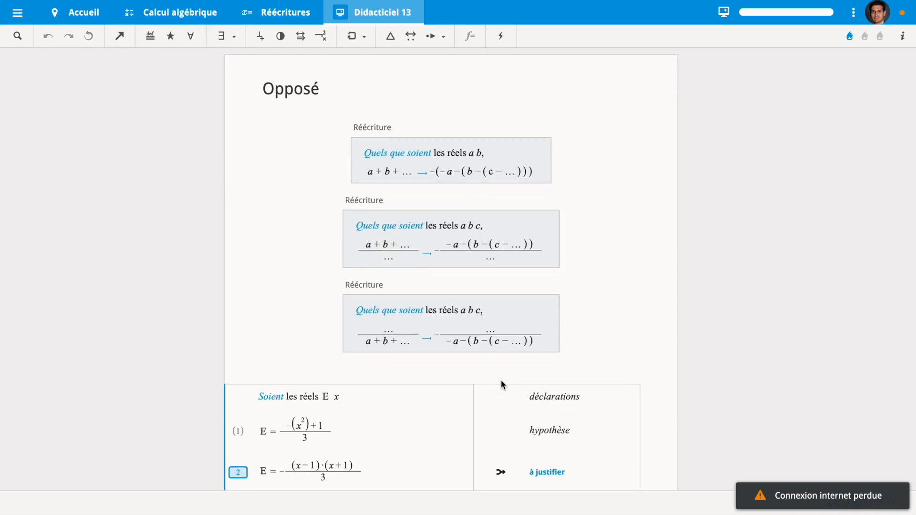
scroll(500, 379, "down", 2)
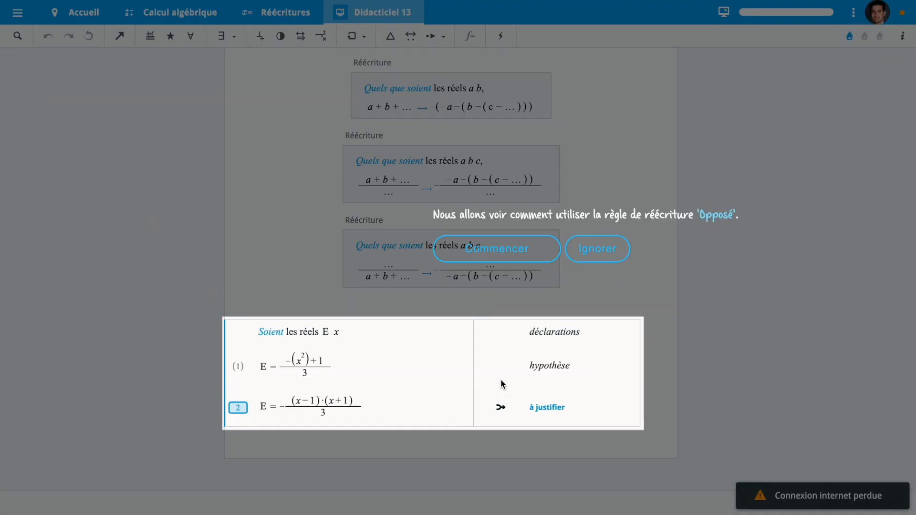
left_click(589, 245)
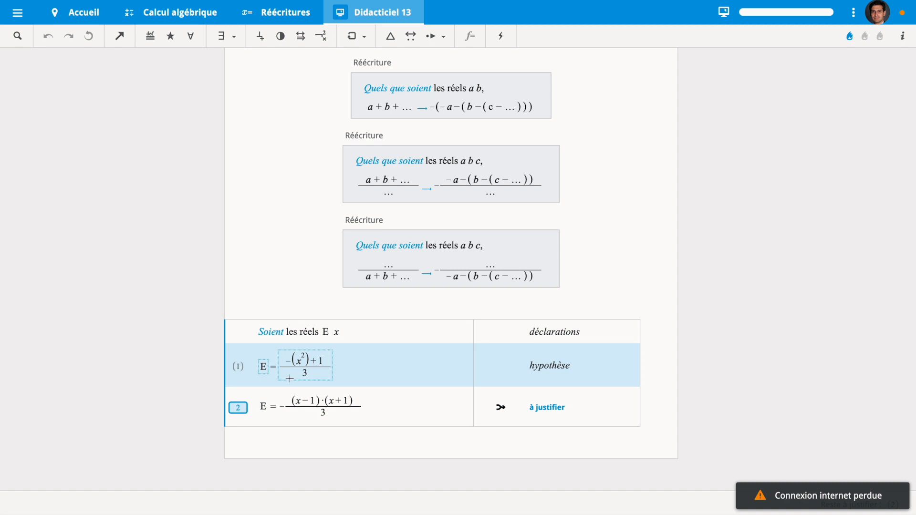
Apply Opposé to the whole fraction in line 1, taking the first proposed deduction, E = −(x²−1)/3
left_click(284, 358)
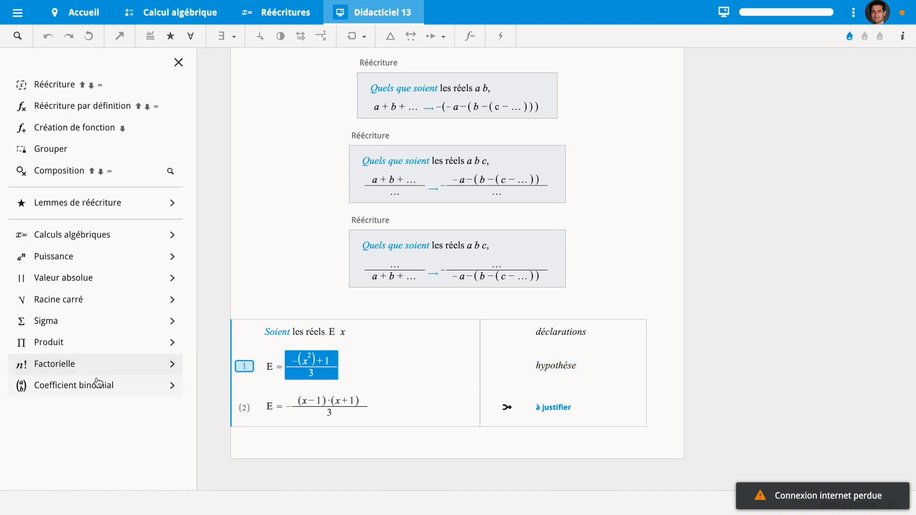
left_click(118, 241)
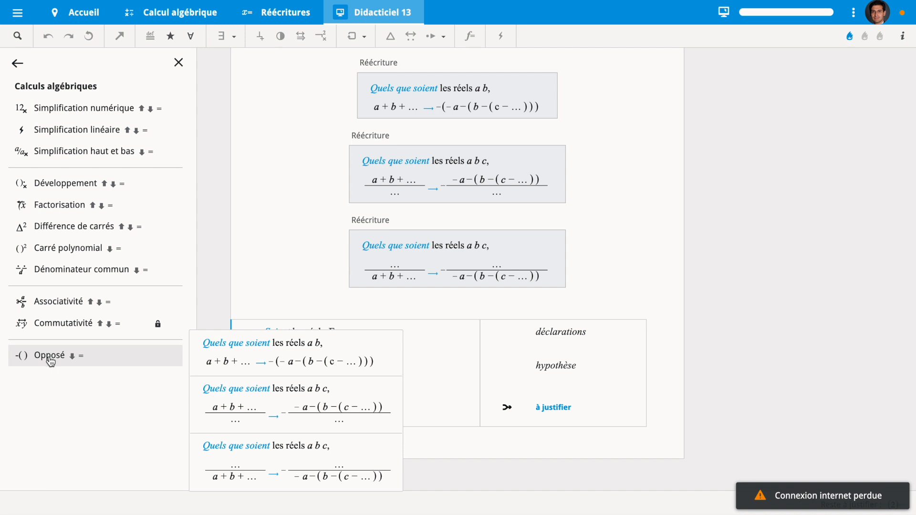
left_click(50, 361)
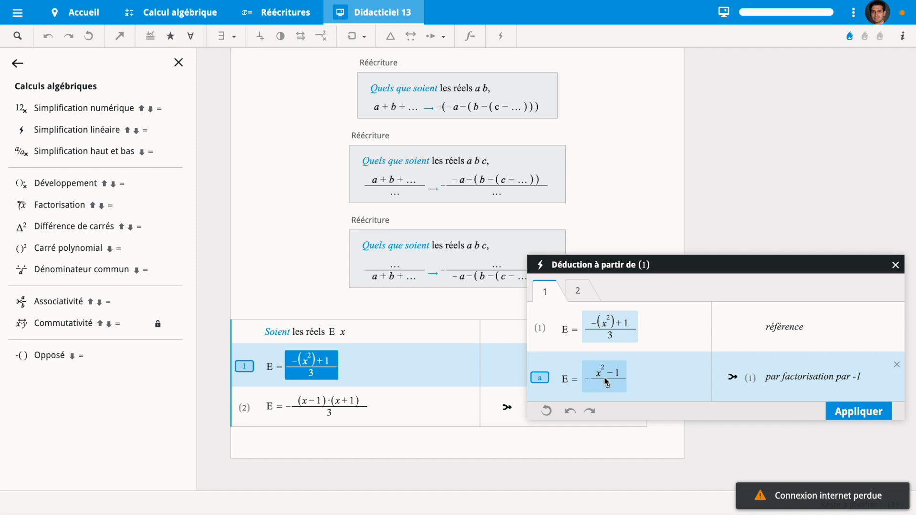
left_click(858, 411)
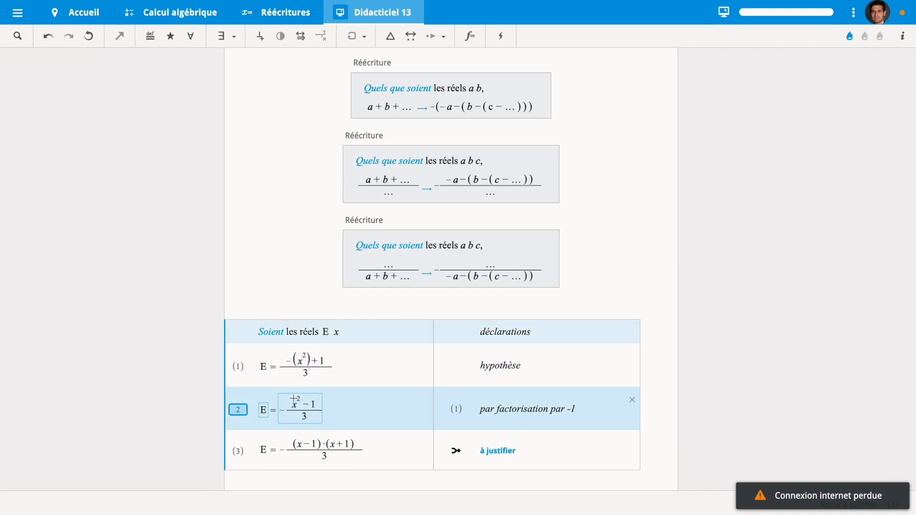
Apply Différence de carrés to the numerator x²−1 in line 2 and use the resulting line to justify the final equation
left_click(293, 400)
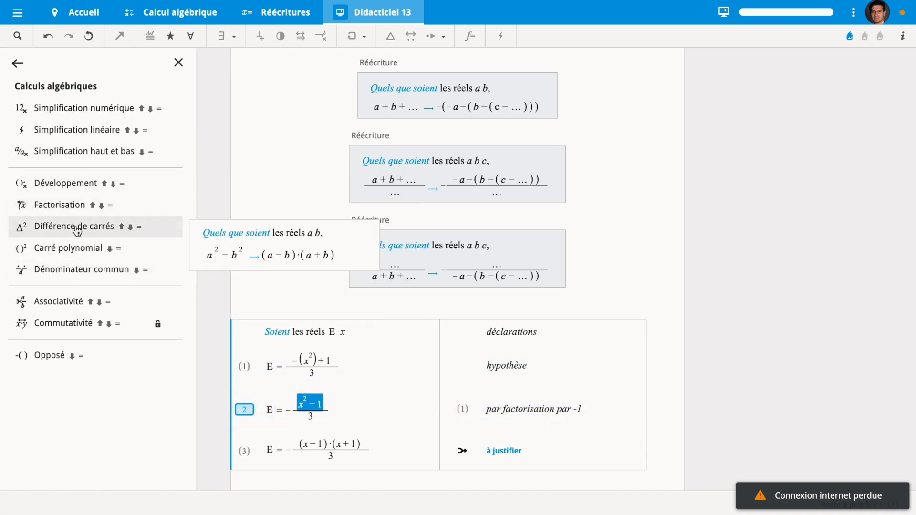
left_click(76, 231)
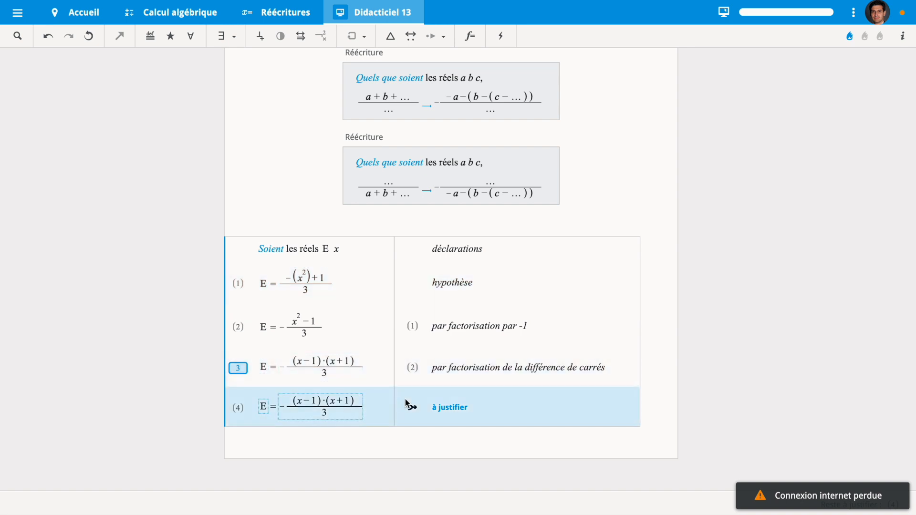
left_click(372, 376)
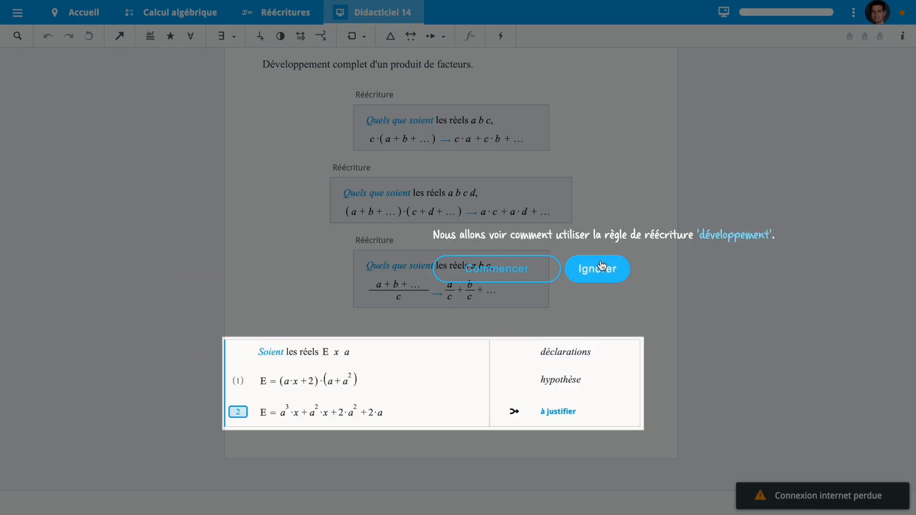
Skip the introduction of Didacticiel 14 and apply Développement to (a·x+2)·(a+a²), taking the first proposed deduction to justify line 2
left_click(602, 267)
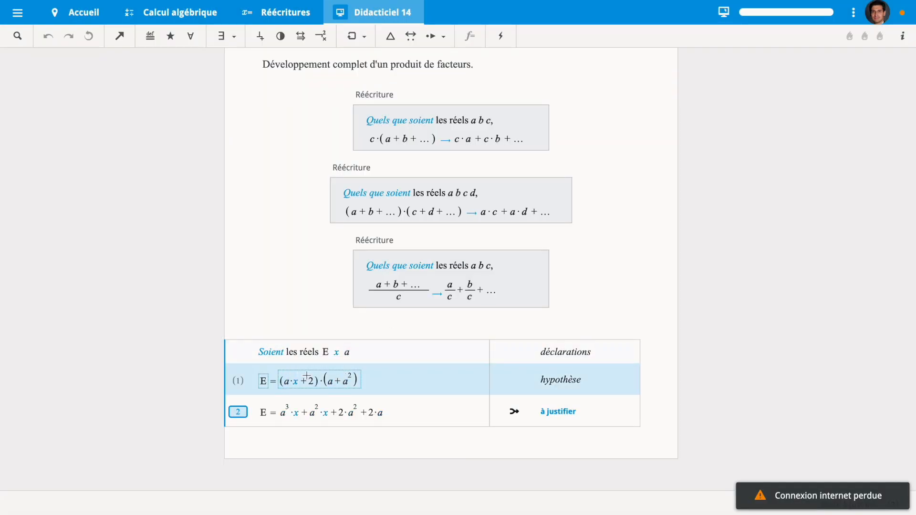
left_click(284, 380)
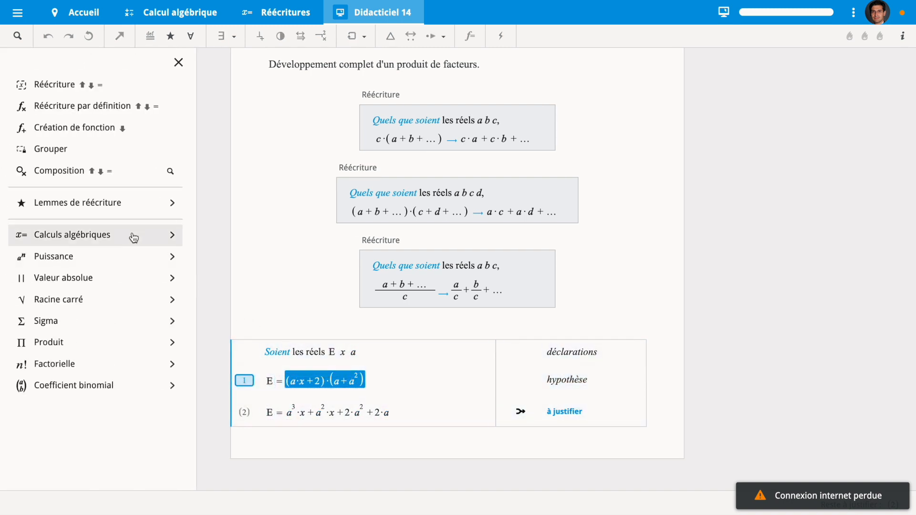
left_click(134, 238)
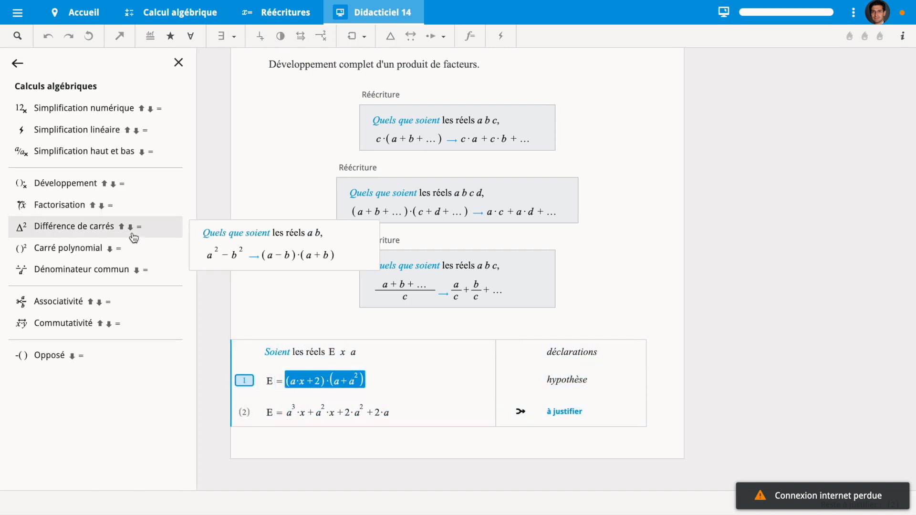
left_click(79, 187)
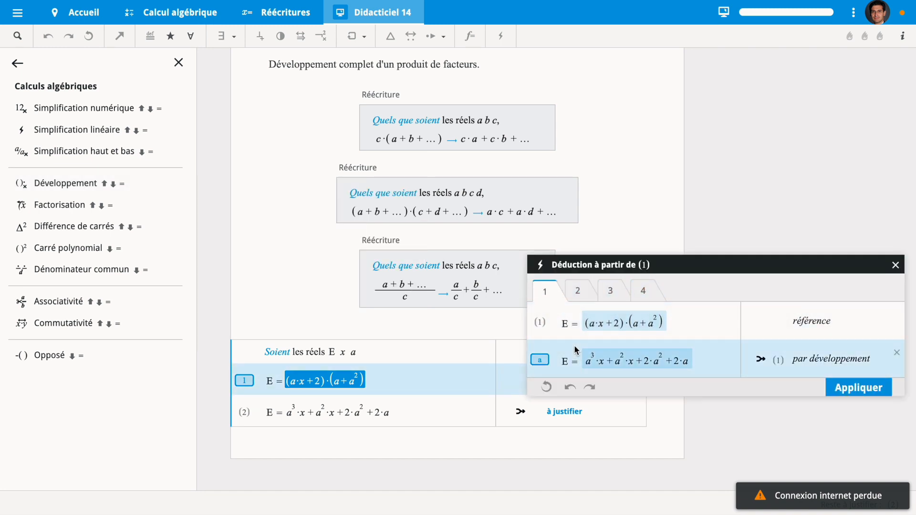
left_click(845, 394)
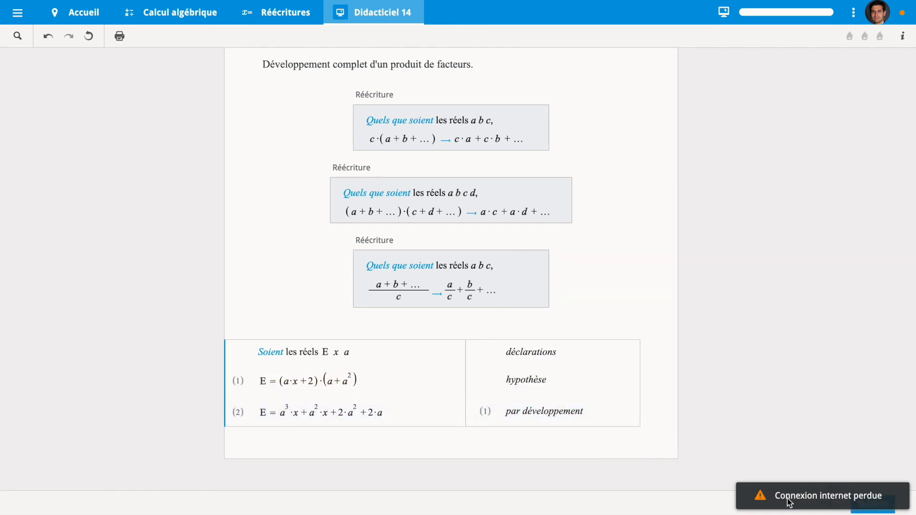
Go to Didacticiel 15, Développement 2, and skip its introduction
left_click(854, 512)
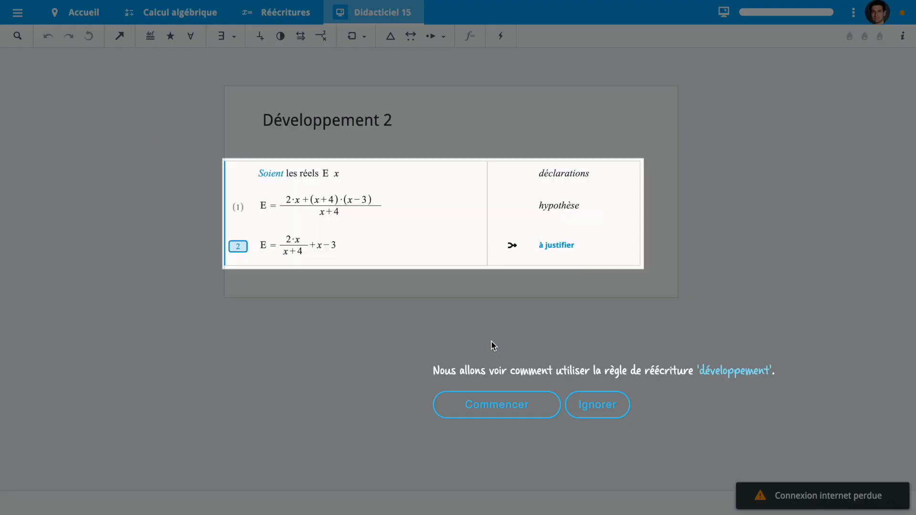
left_click(597, 412)
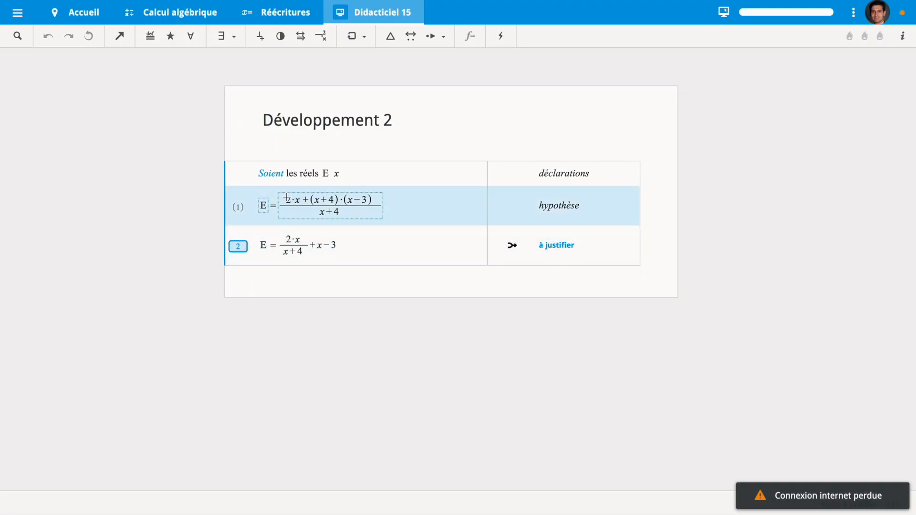
left_click_drag(286, 197, 364, 197)
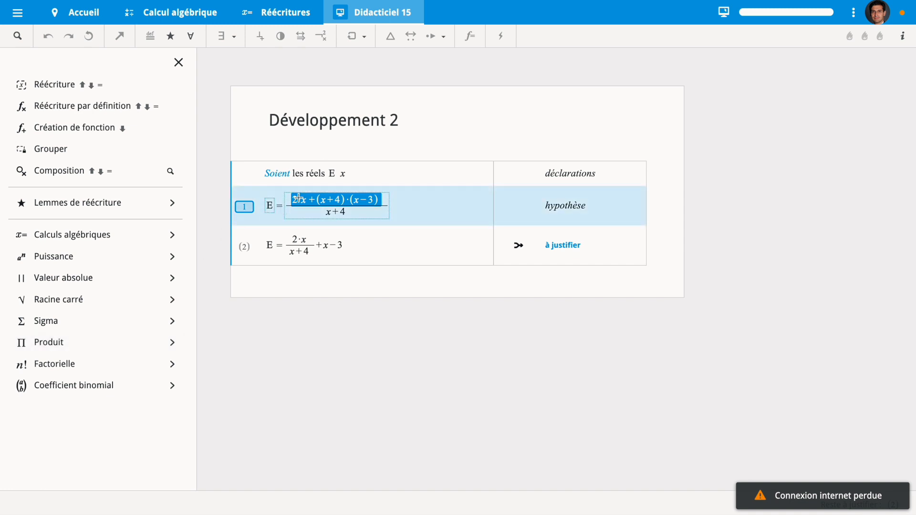
left_click(93, 240)
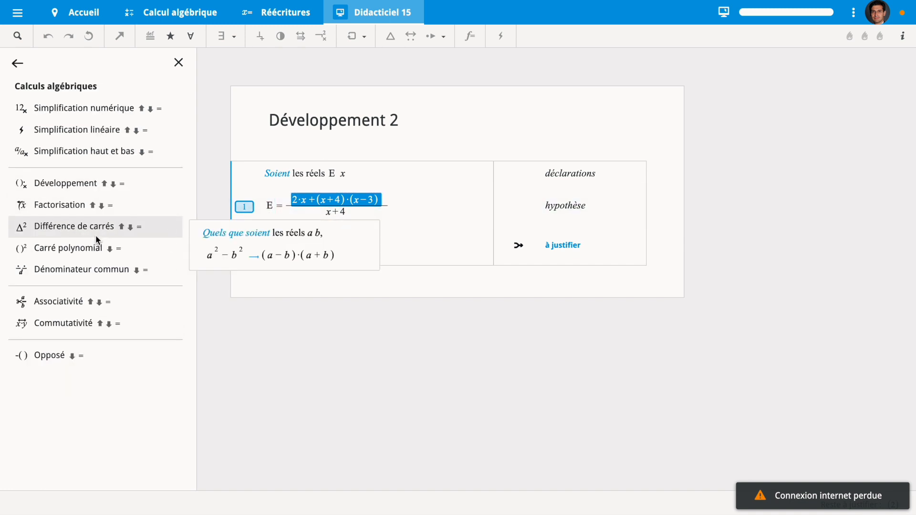
left_click(85, 183)
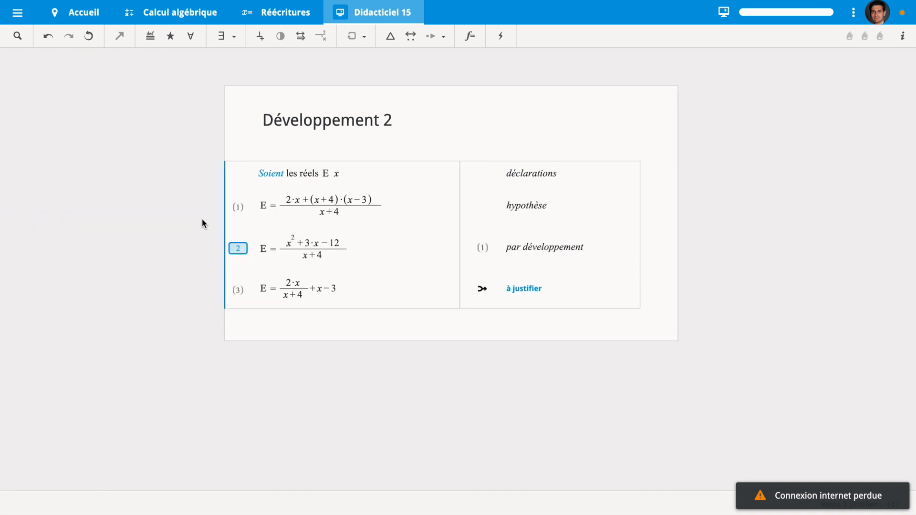
left_click(48, 36)
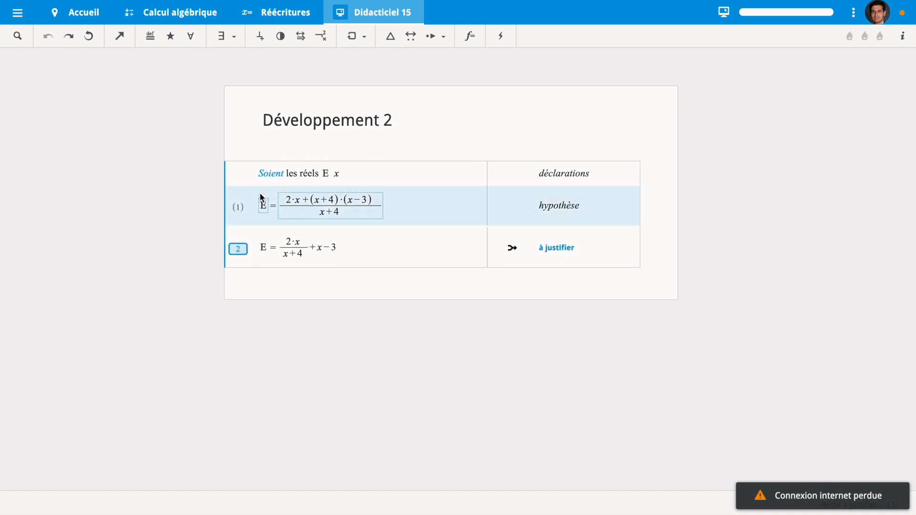
Apply Développement to the whole fraction in line 1 and Simplification haut et bas to (x+4)·(x−3)/(x+4) in line 2
left_click(289, 197)
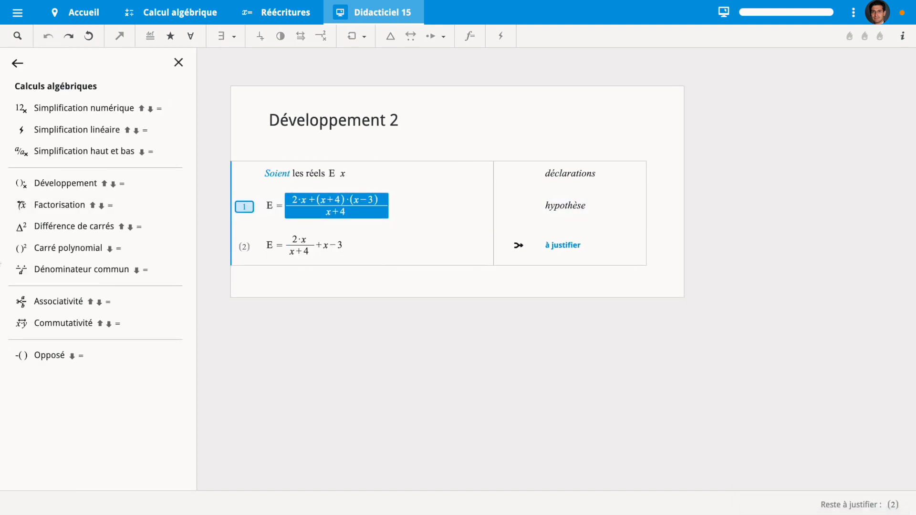
left_click(77, 186)
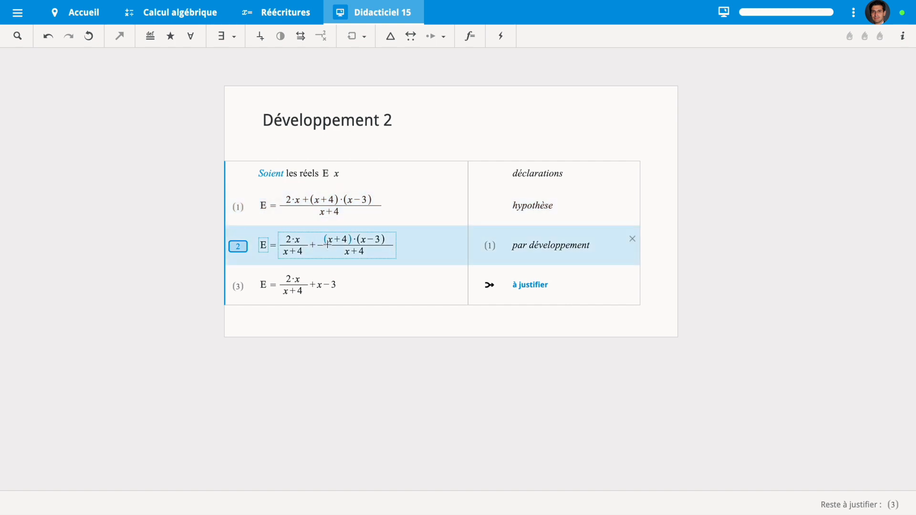
left_click_drag(326, 241, 361, 249)
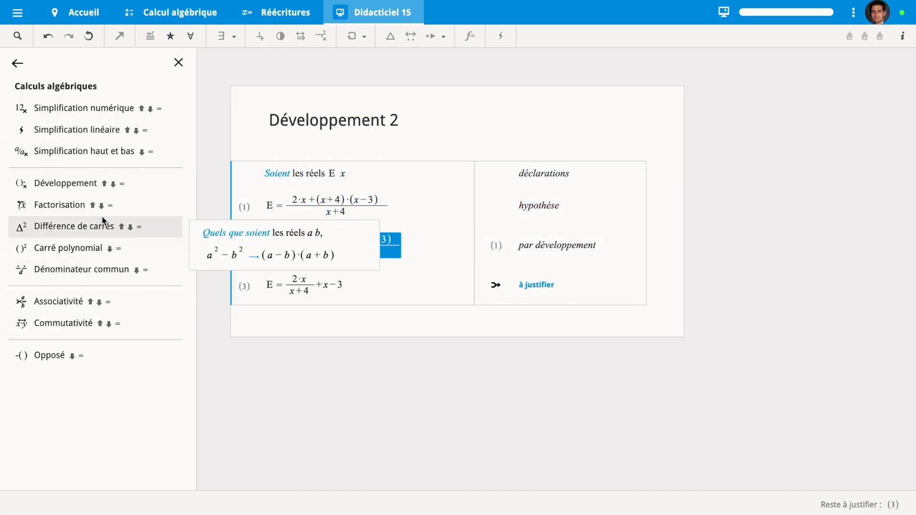
left_click(87, 151)
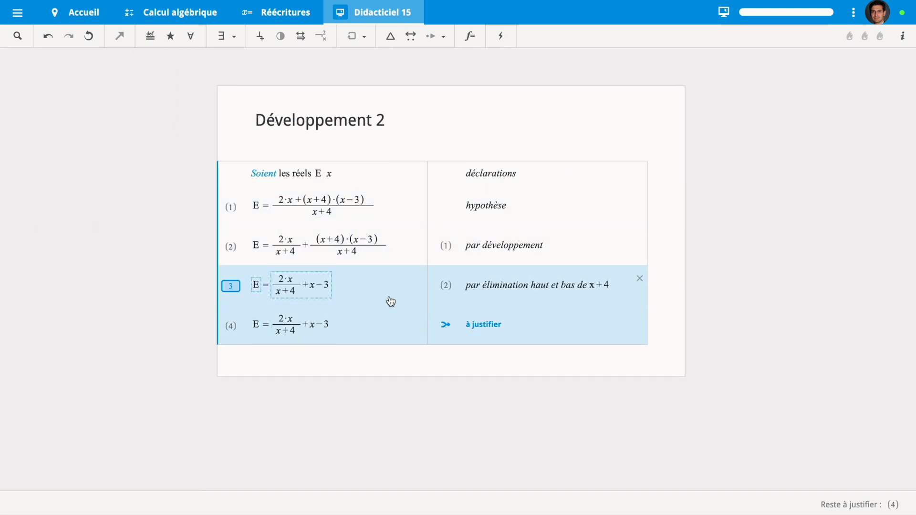
Go to Didacticiel 16 on Addition et soustraction and skip its introduction
left_click(864, 505)
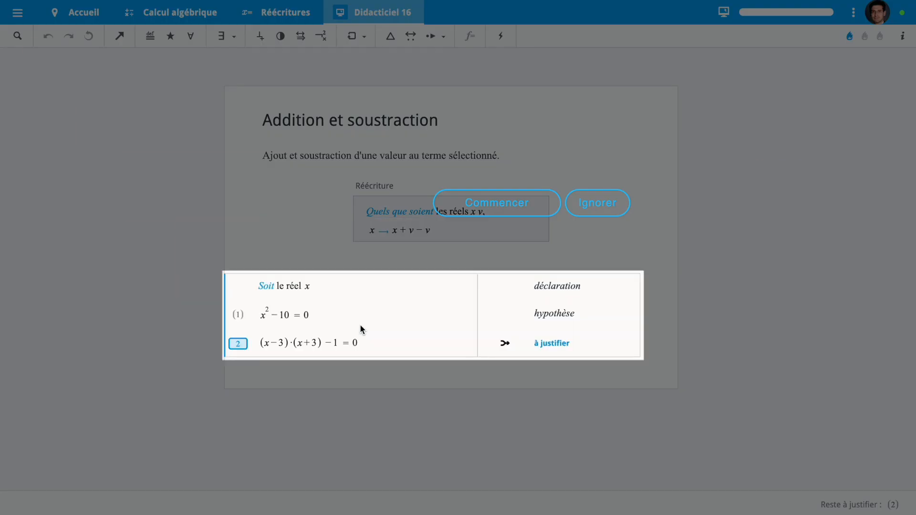
left_click(605, 211)
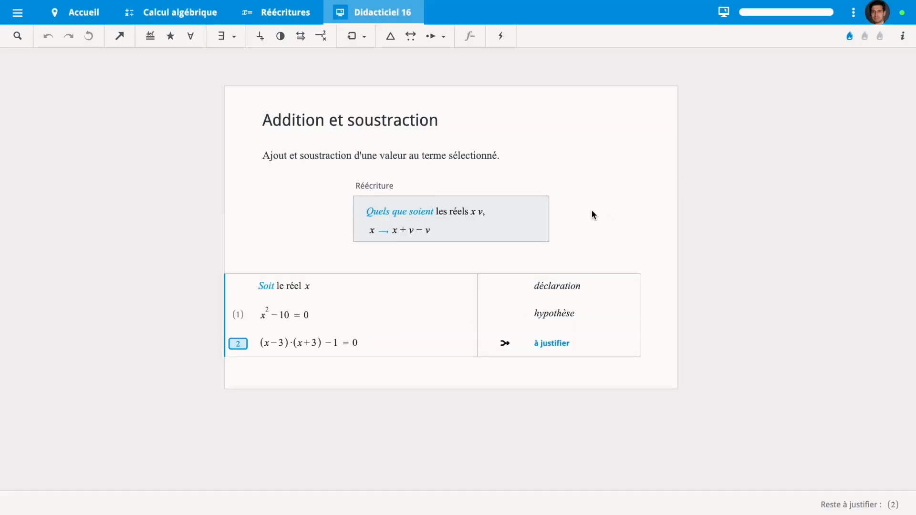
left_click(291, 332)
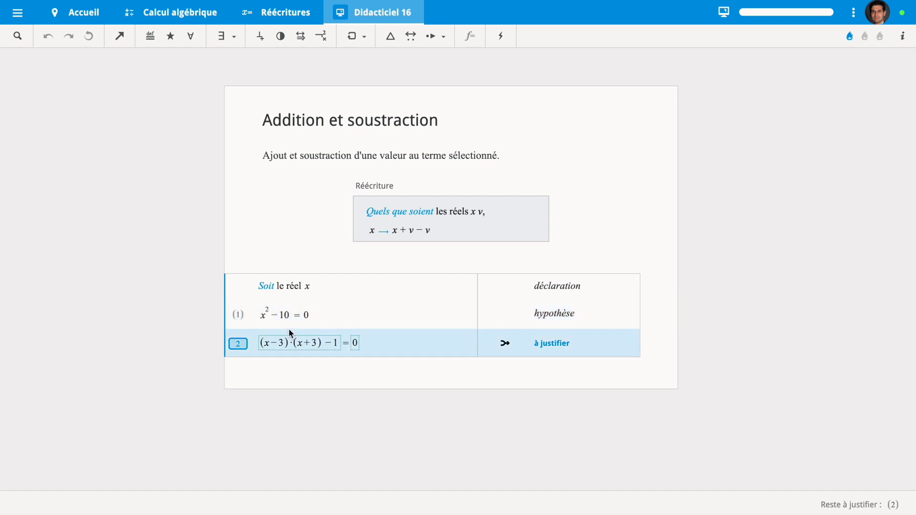
left_click(263, 313)
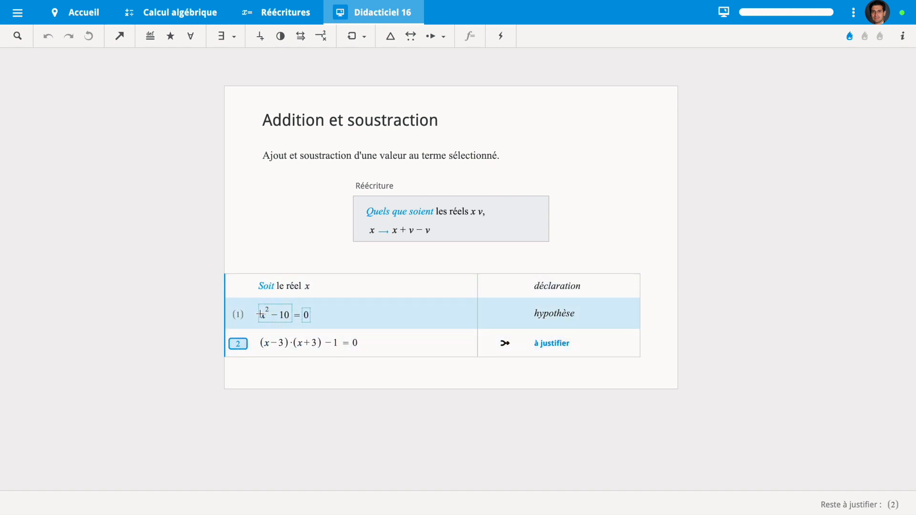
Examine the full lemma list, from Egalité to Suites, for a lemma matching the addition and subtraction rule
left_click(171, 36)
scroll(84, 245, "down", 6)
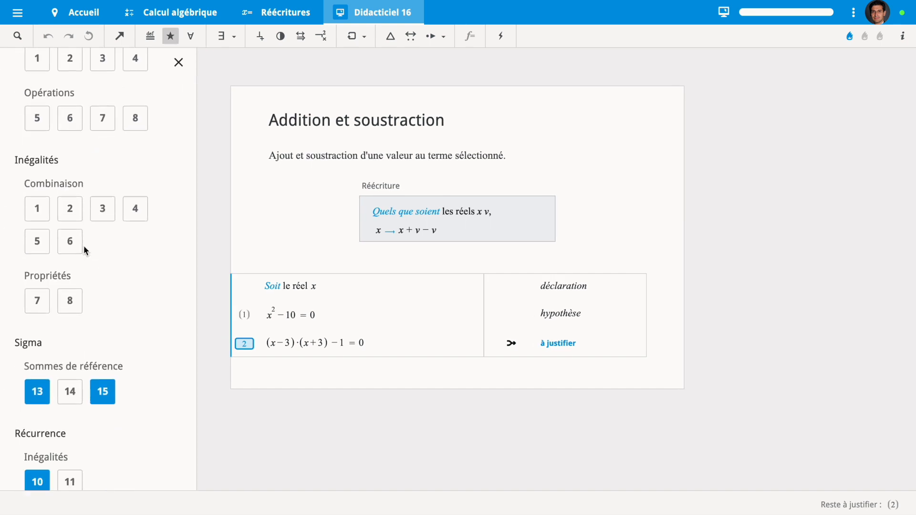
scroll(84, 245, "down", 9)
scroll(83, 245, "up", 15)
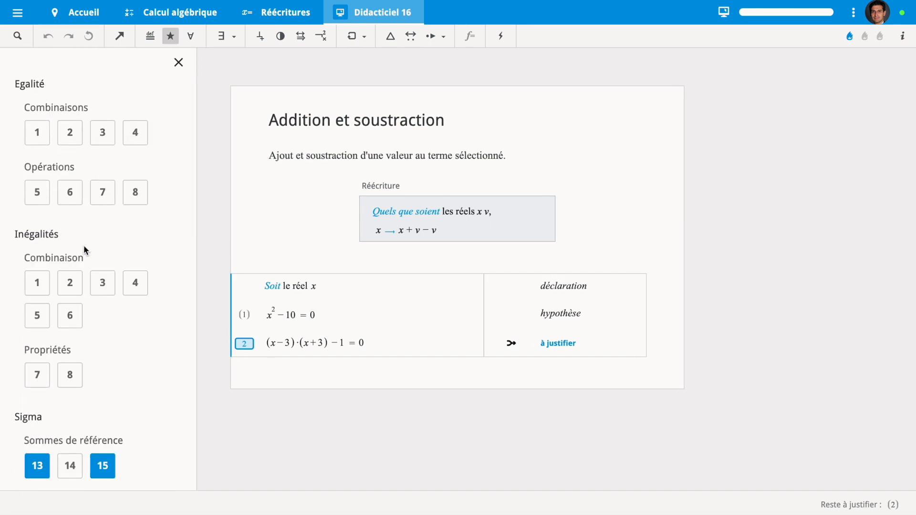
mouse_move(36, 145)
scroll(55, 322, "down", 3)
mouse_move(36, 328)
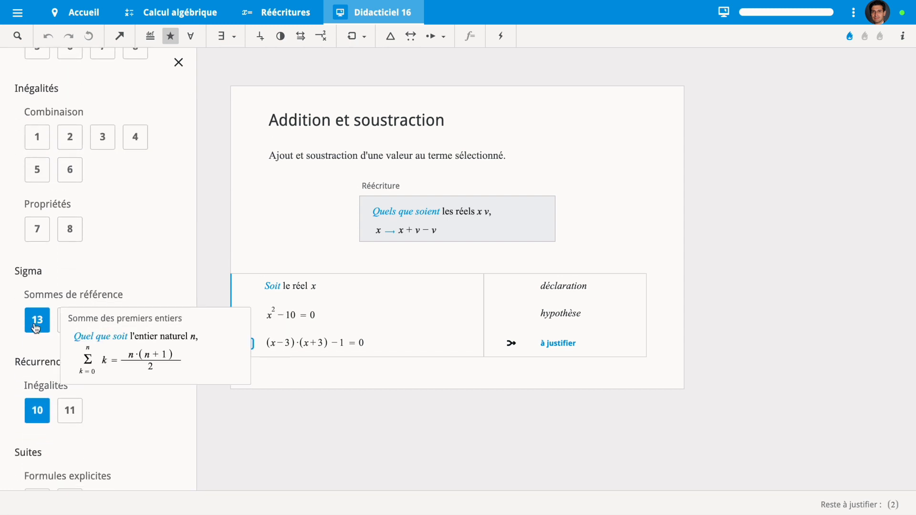
scroll(36, 328, "down", 1)
scroll(36, 328, "up", 4)
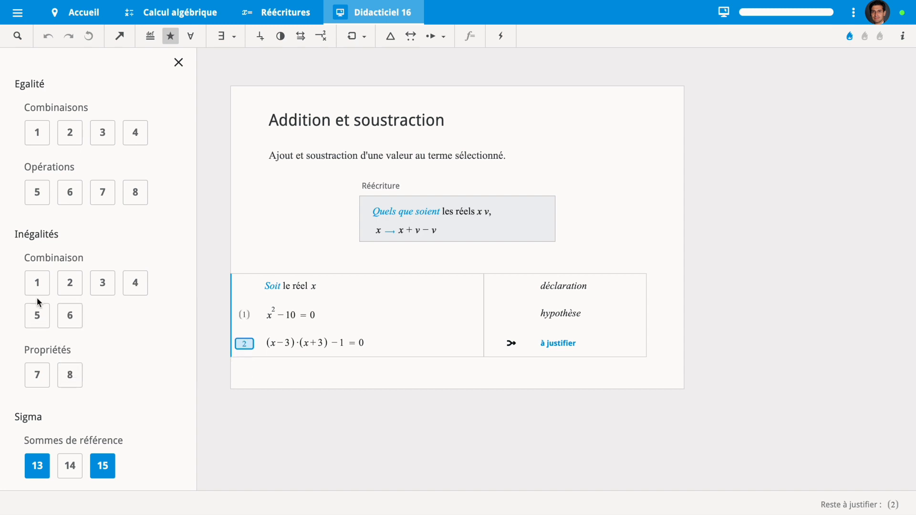
mouse_move(41, 194)
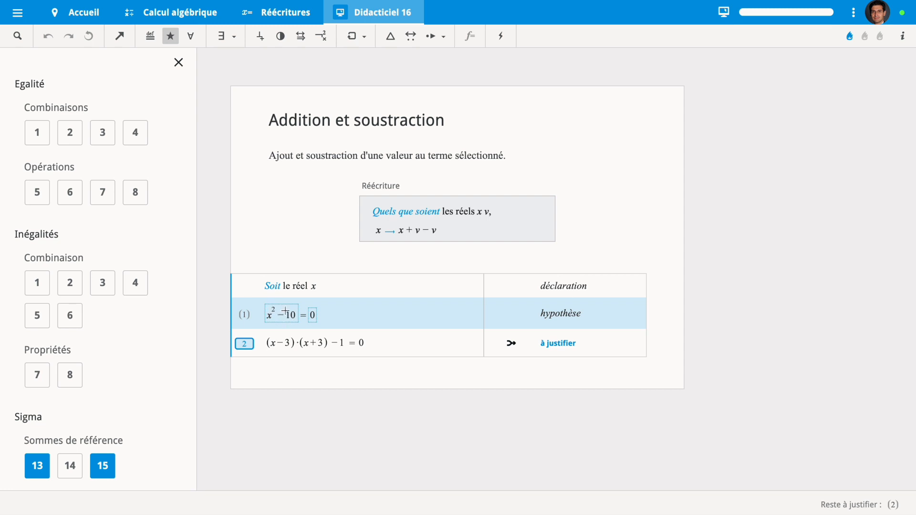
Rewrite −10 in line 1 using lemma 5 of the Opérations section with the value 1, and apply the deduction
left_click(281, 312)
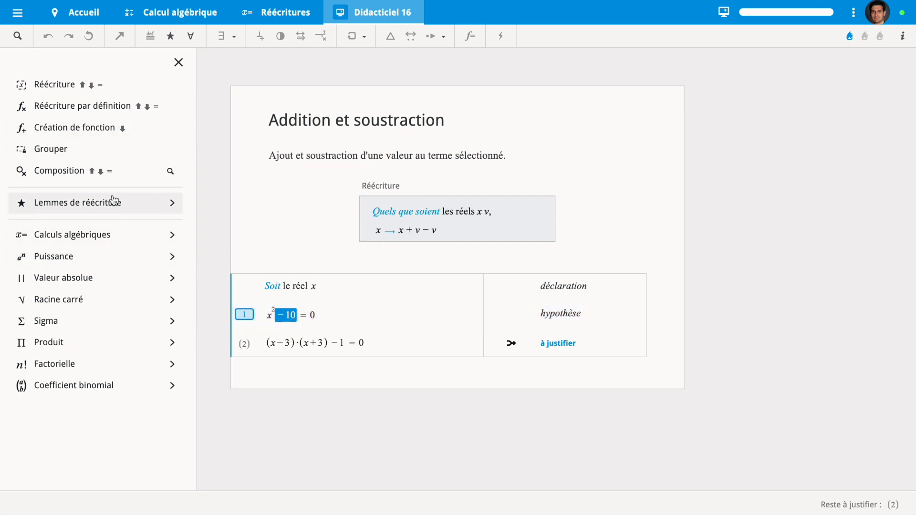
left_click(121, 202)
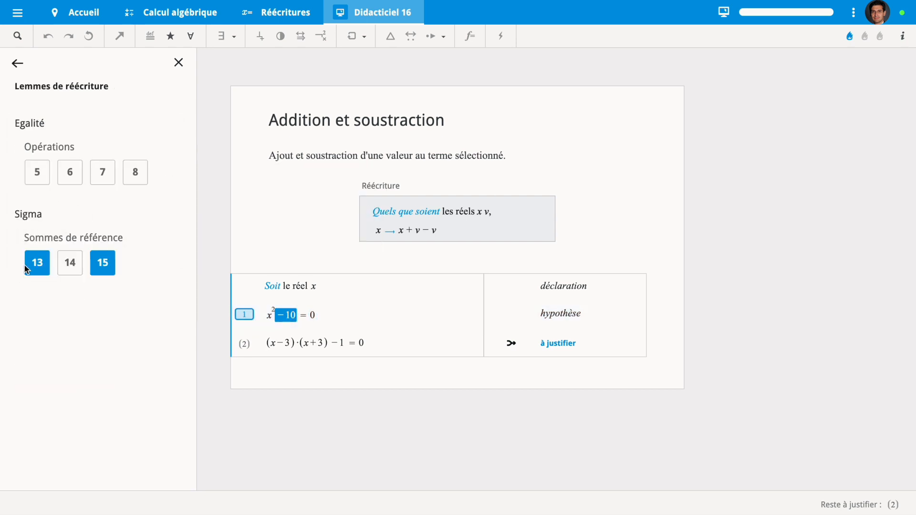
mouse_move(40, 175)
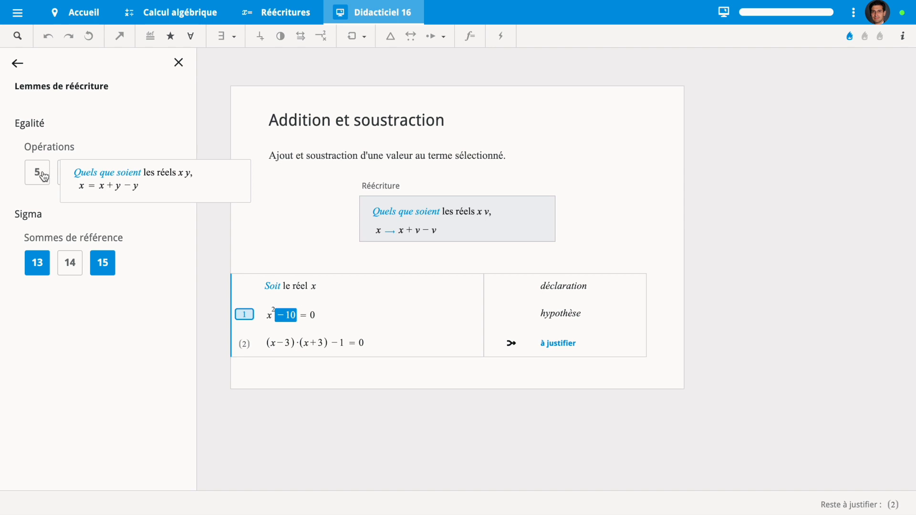
left_click(44, 176)
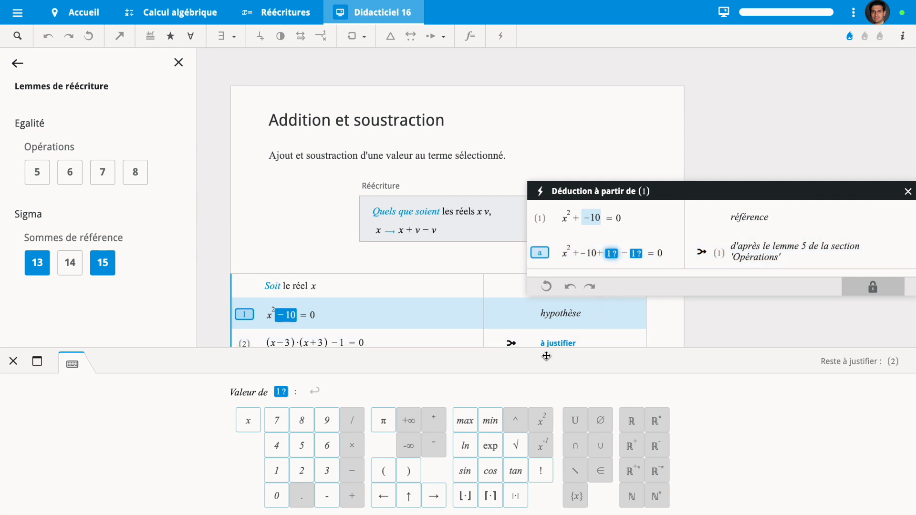
type("1")
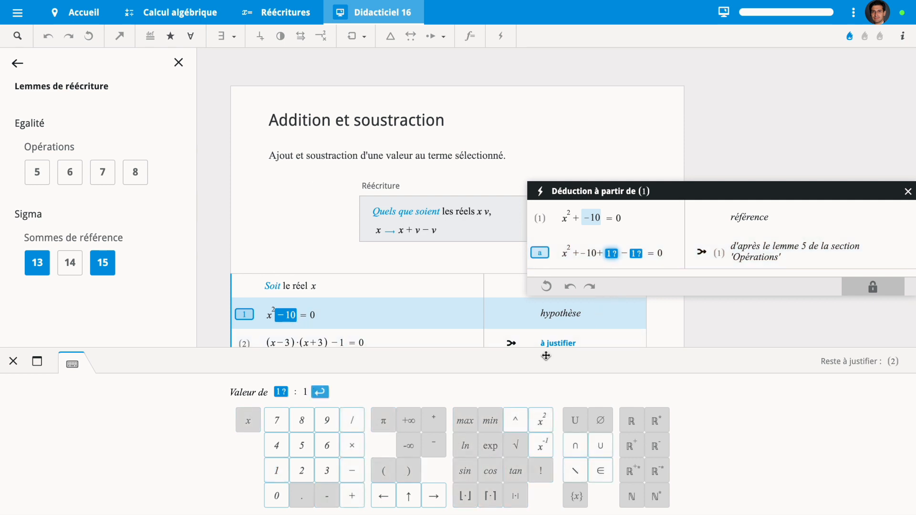
key("Return")
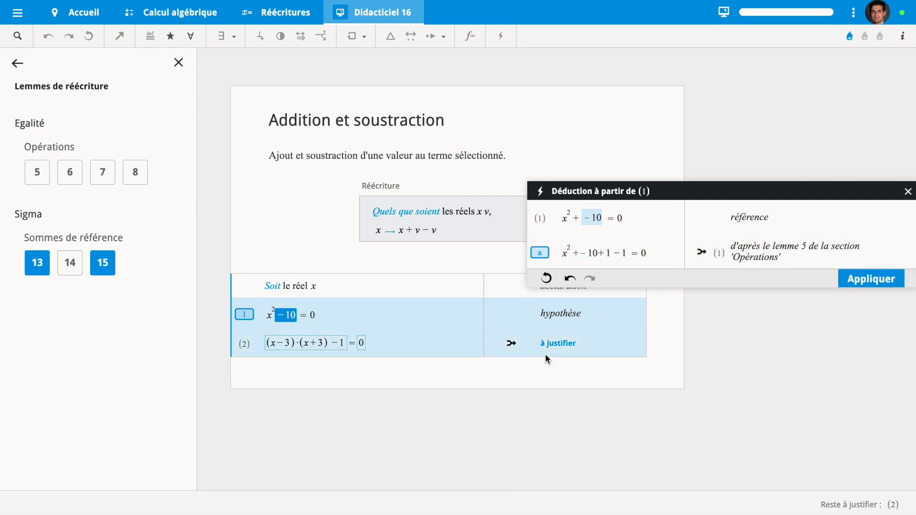
left_click(850, 282)
Apply Simplification numérique to −10+1 in line 2 and Différence de carrés to x²−9 in line 3
left_click_drag(279, 345, 310, 346)
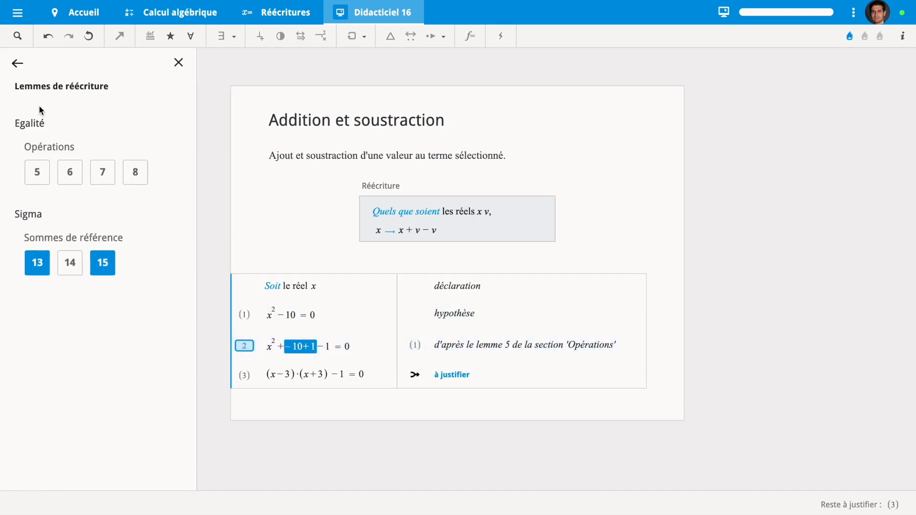
left_click(18, 64)
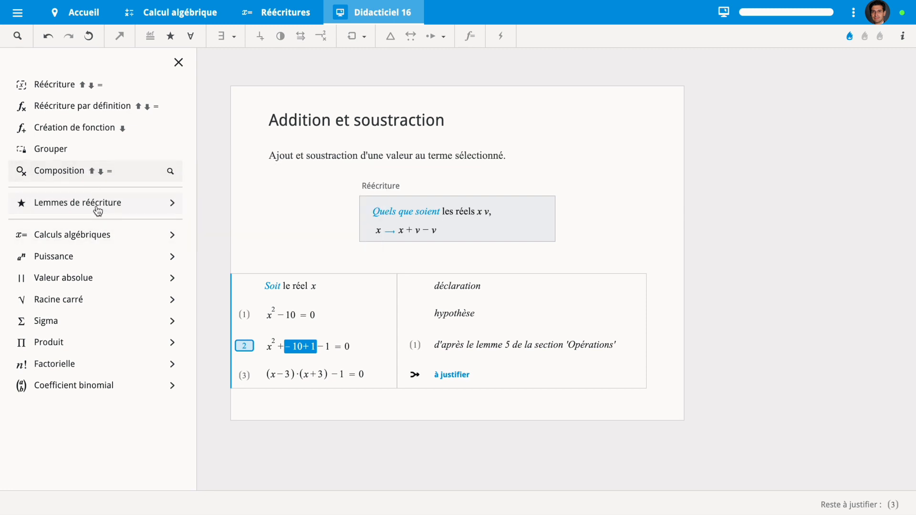
left_click(98, 235)
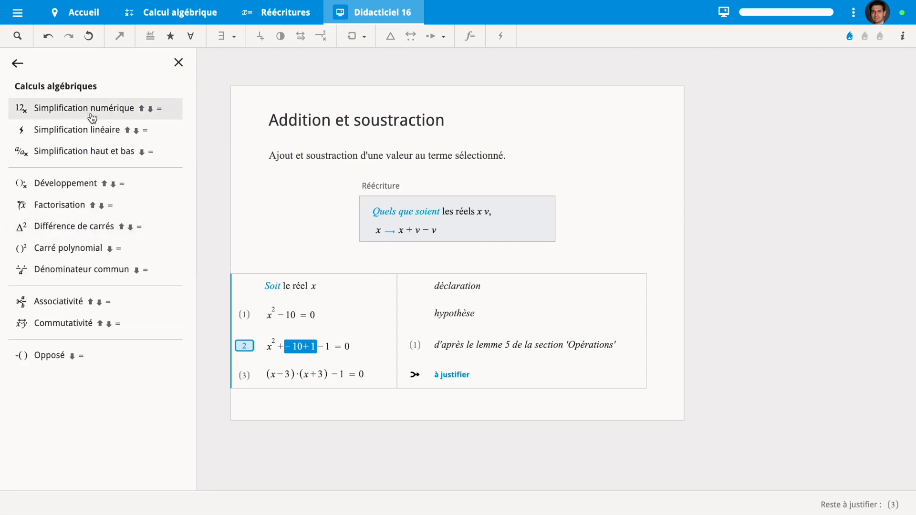
left_click(91, 109)
left_click_drag(263, 378, 281, 378)
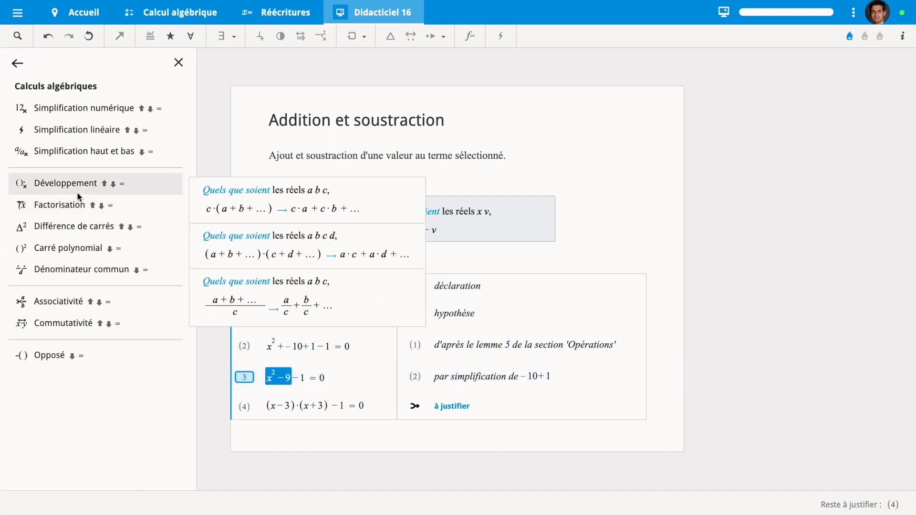
left_click(70, 231)
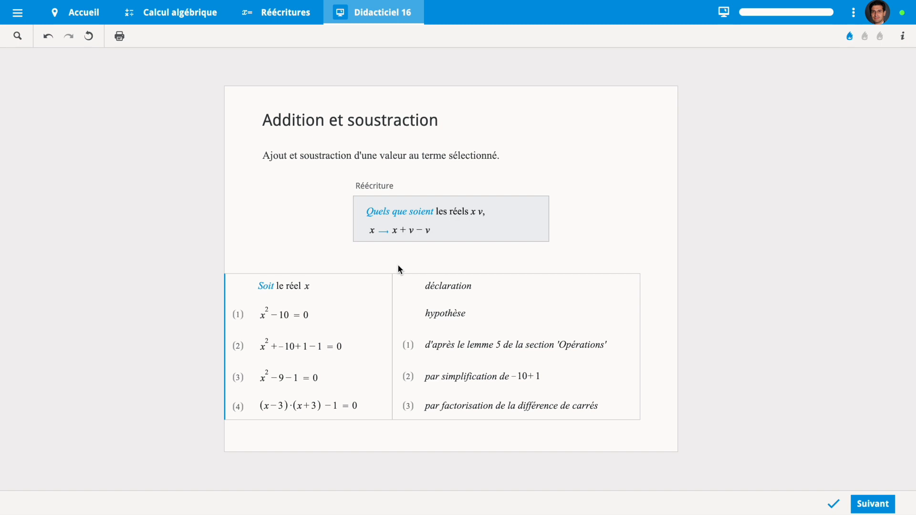
Go to Didacticiel 17 on Groupement de termes and skip its introduction
left_click(867, 503)
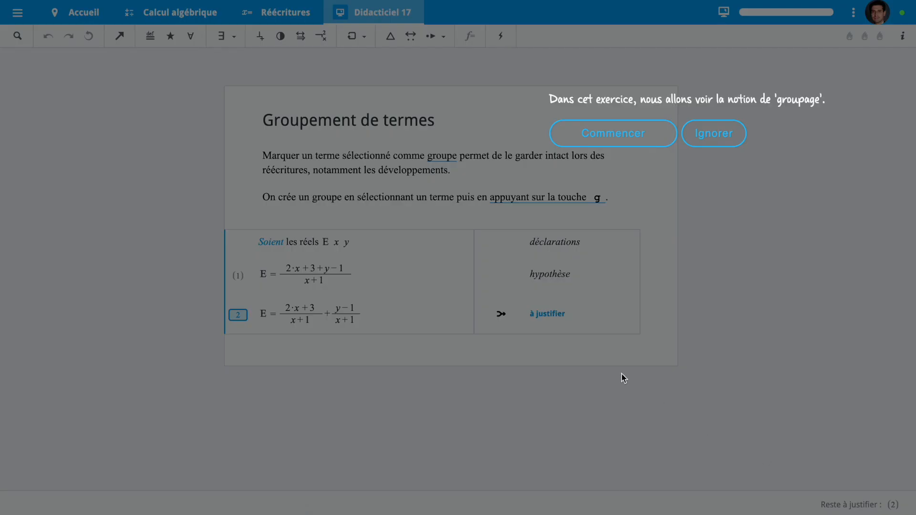
left_click(701, 144)
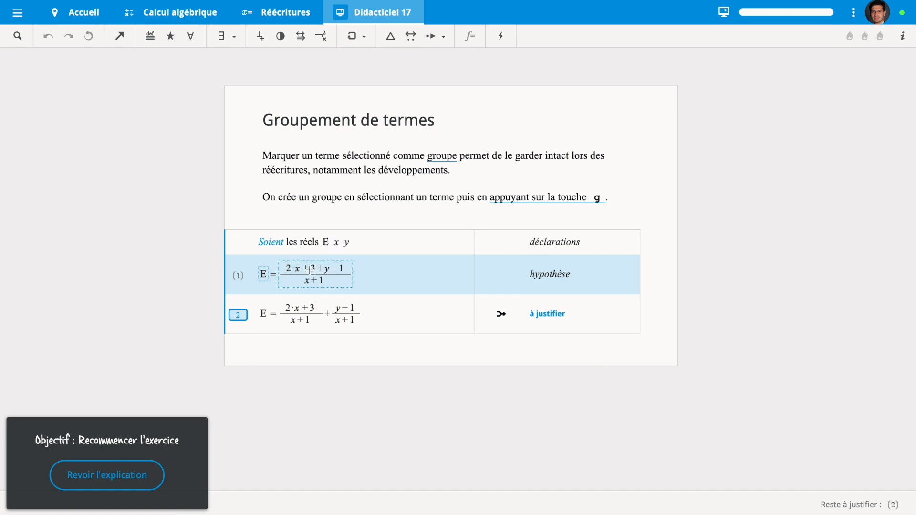
Mark 2·x+3 and y−1 in the numerator of line 1 as two separate groups
left_click_drag(283, 265, 320, 268)
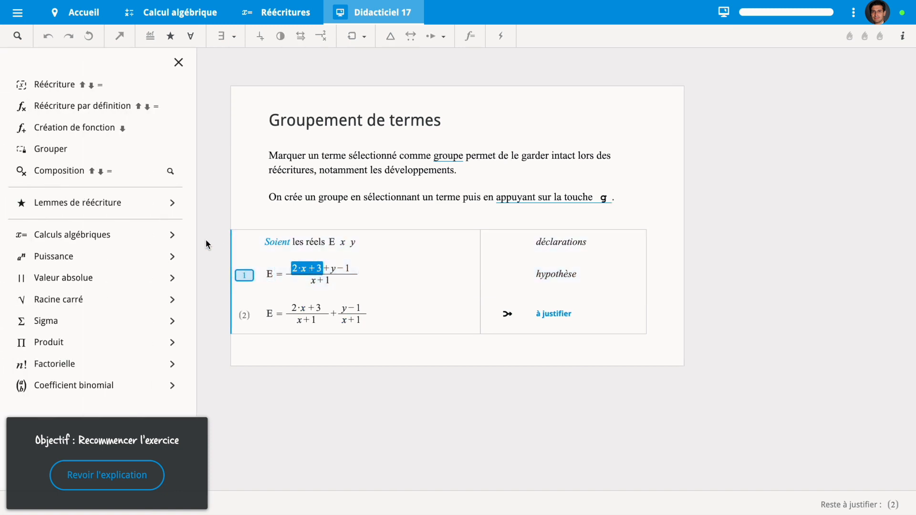
left_click(107, 152)
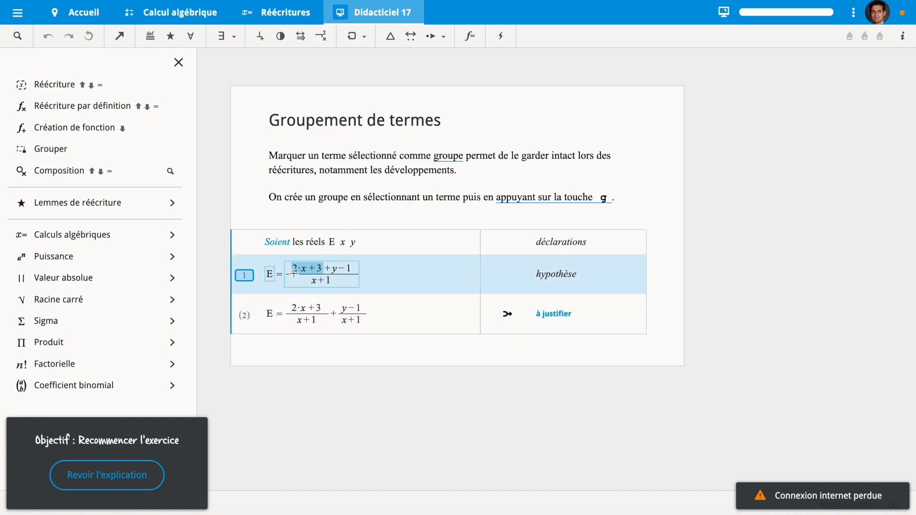
left_click(335, 267)
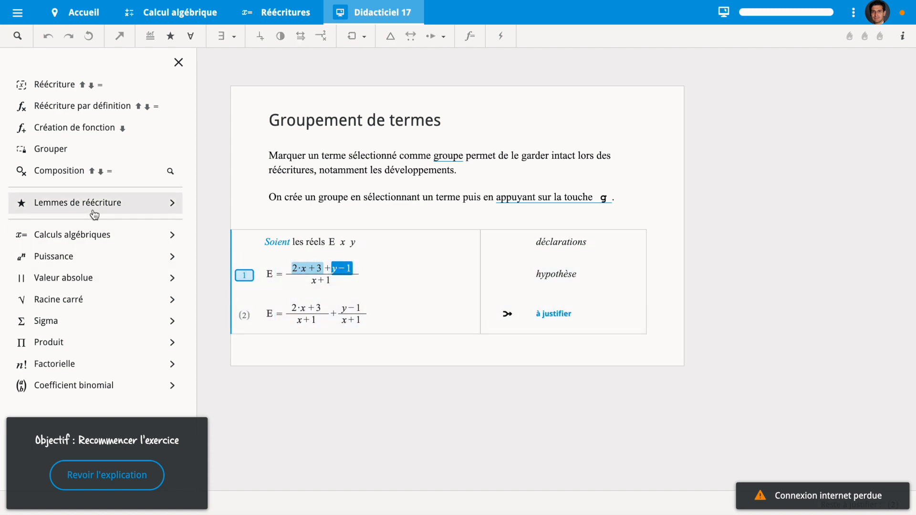
left_click(57, 152)
Apply Développement to the whole fraction in line 1 and use the resulting line to justify the target equation
left_click_drag(287, 265, 333, 278)
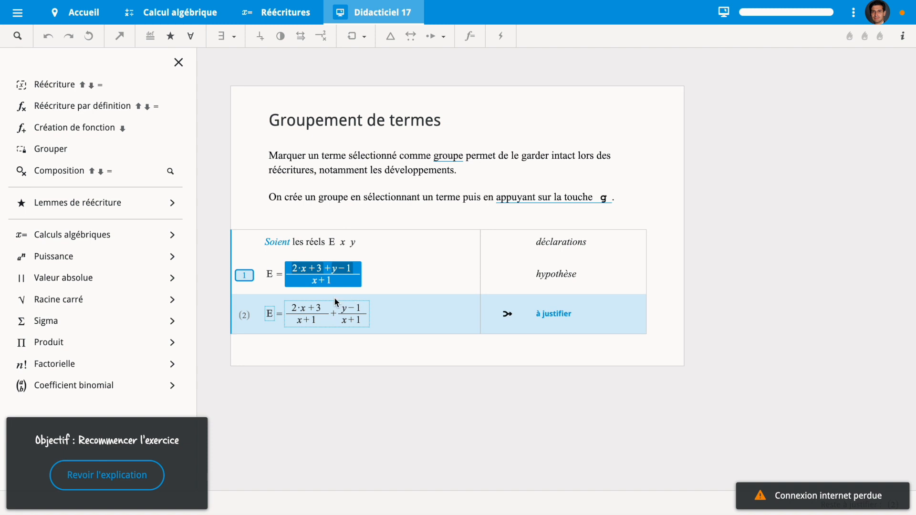
left_click(109, 234)
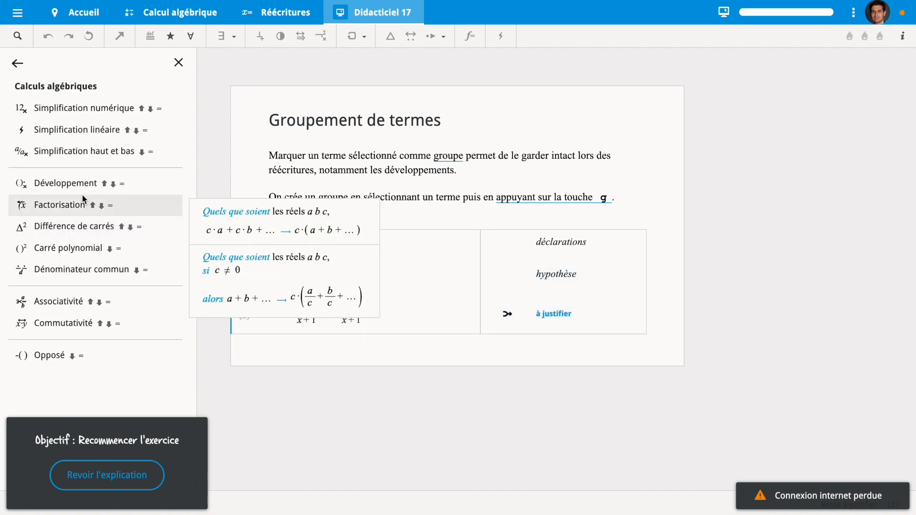
left_click(76, 186)
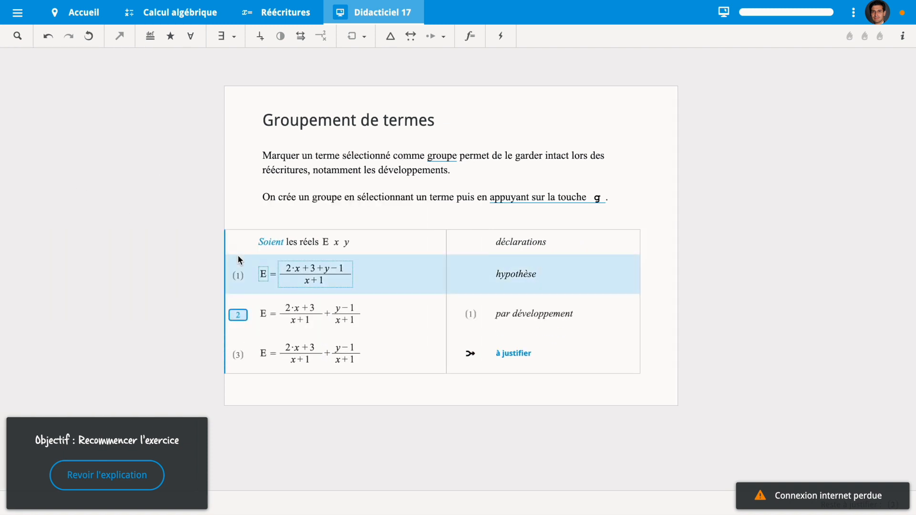
left_click(404, 324)
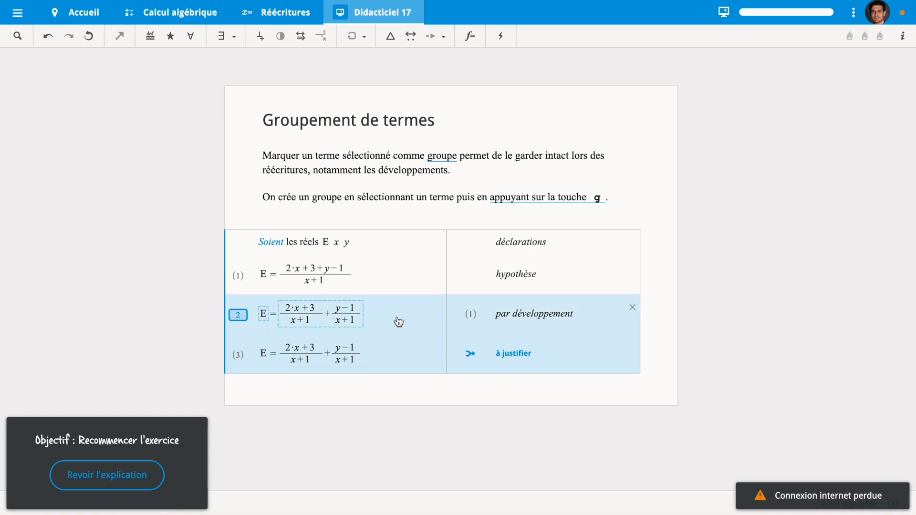
left_click(397, 317)
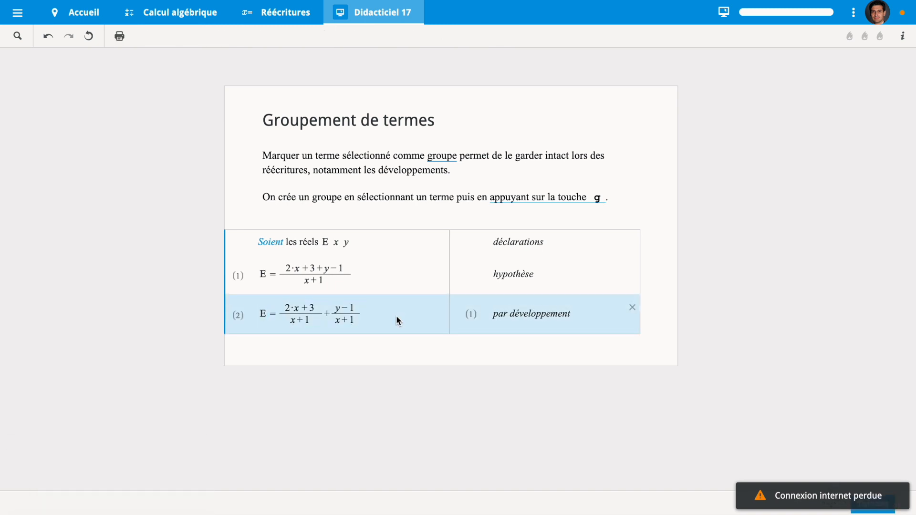